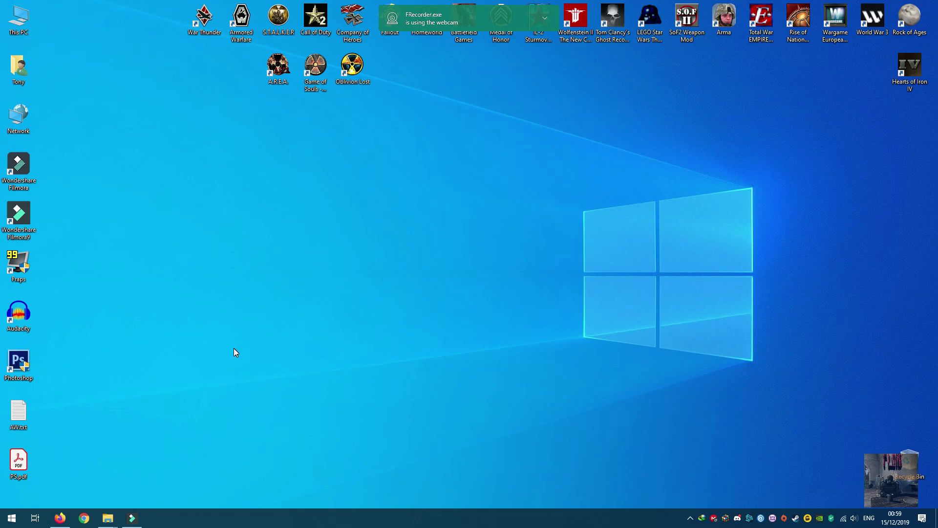
Load the STALKERSOUP bookmark in Firefox and scroll the STALKERSOUP installer downloads page.
click(60, 518)
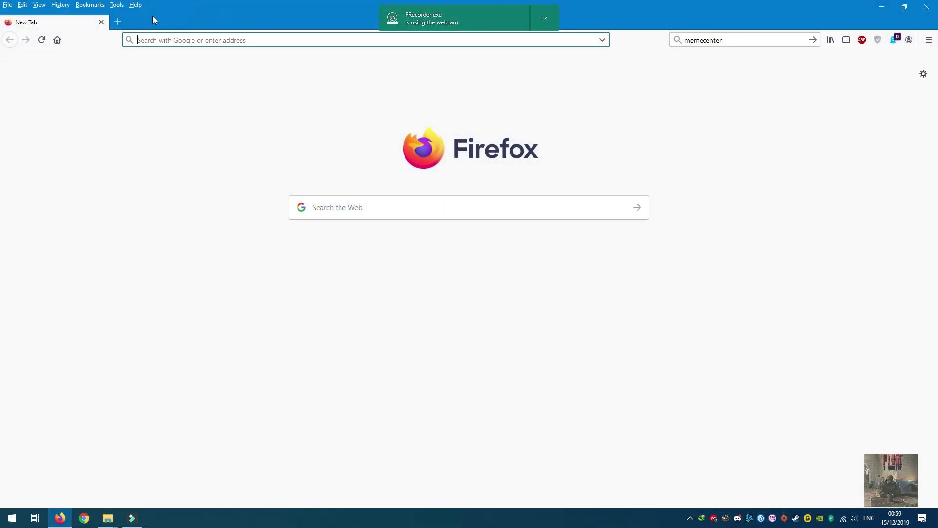
click(90, 5)
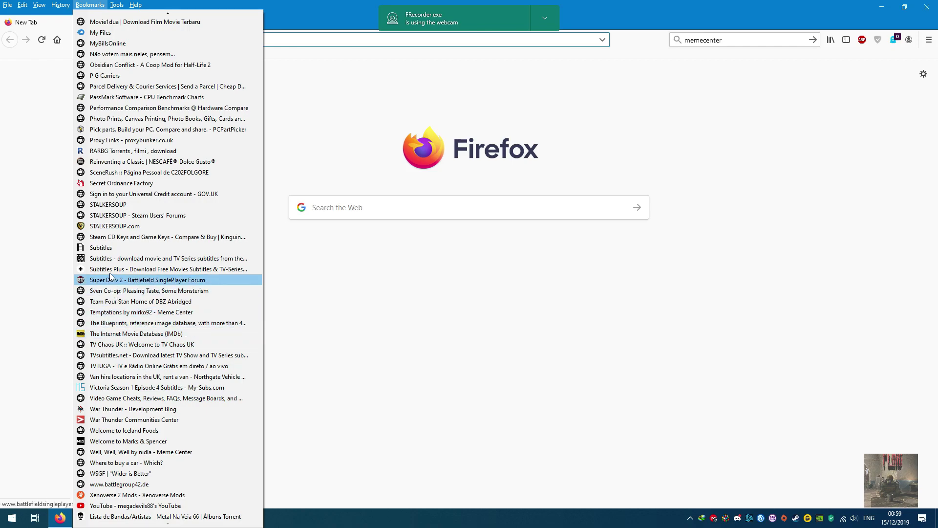
click(115, 205)
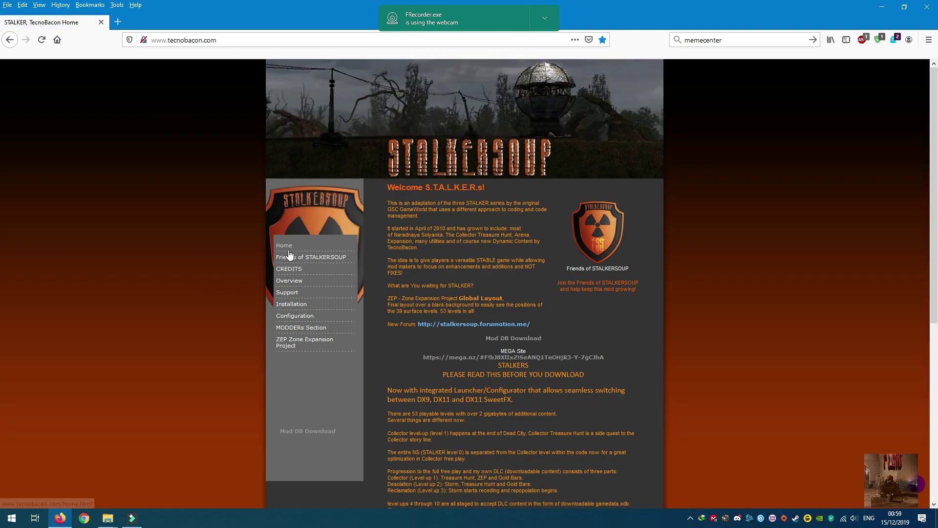
scroll(412, 295, down, 2)
scroll(412, 296, down, 1)
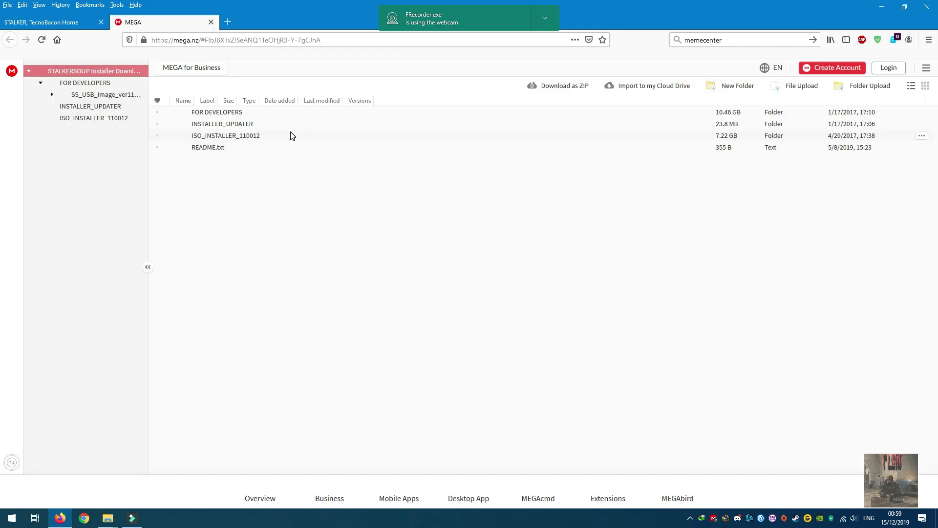
double_click(192, 114)
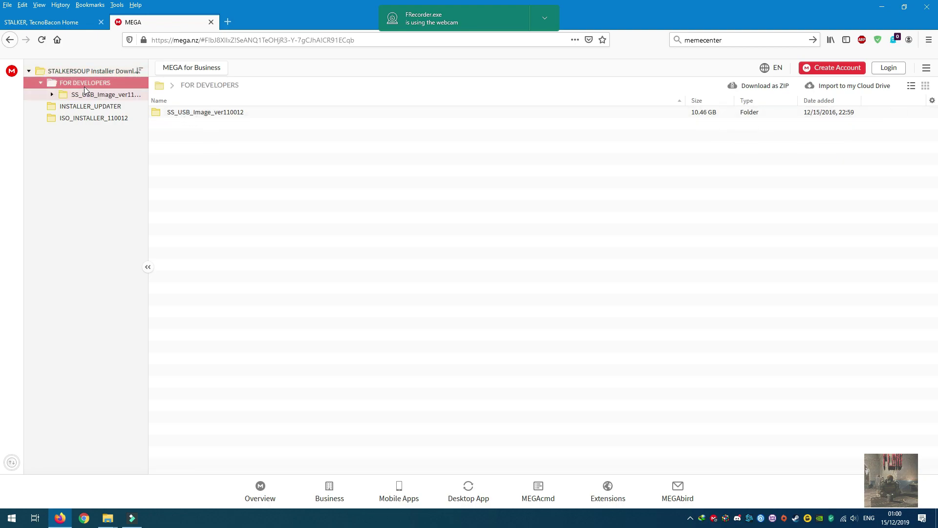
click(201, 116)
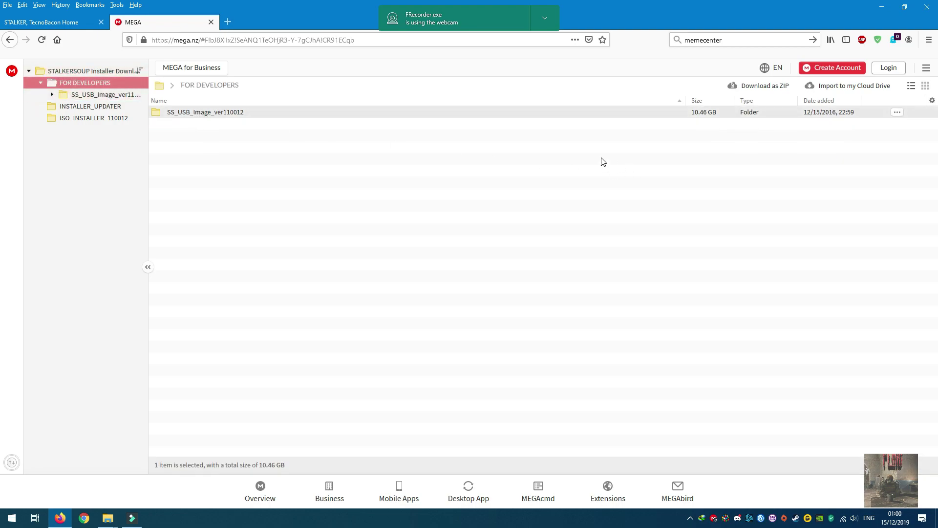
click(896, 112)
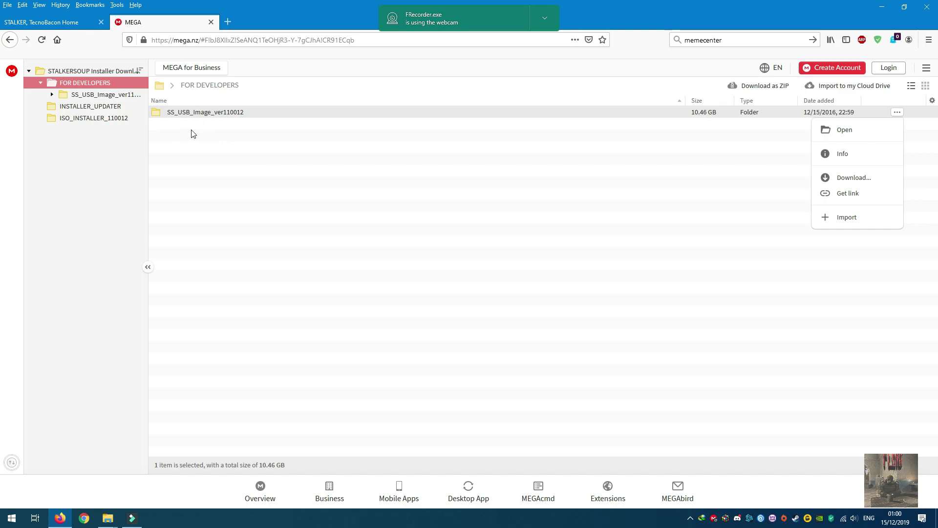
click(104, 139)
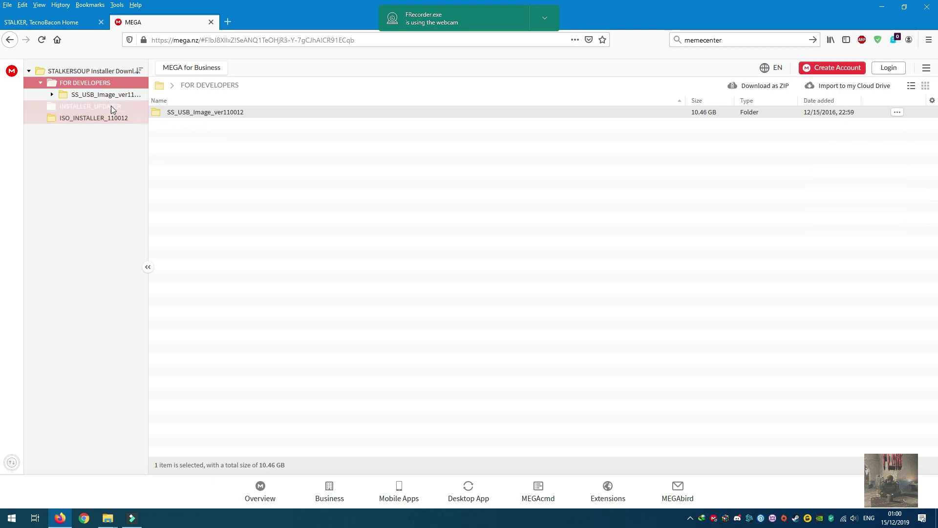
click(110, 106)
click(199, 115)
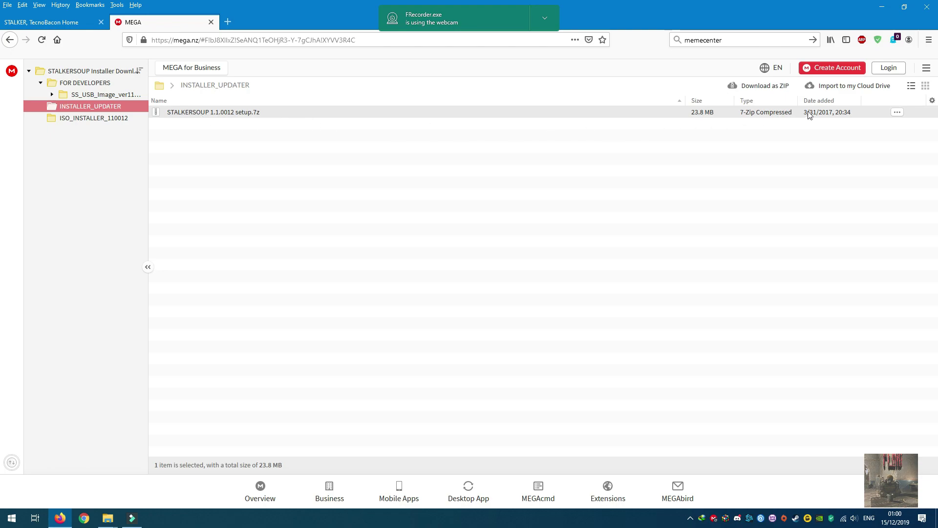
click(81, 119)
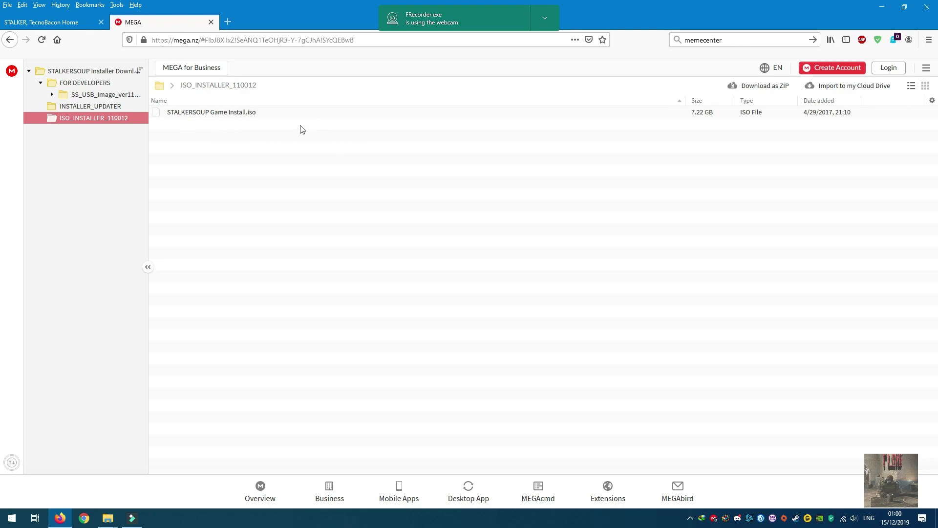
click(98, 71)
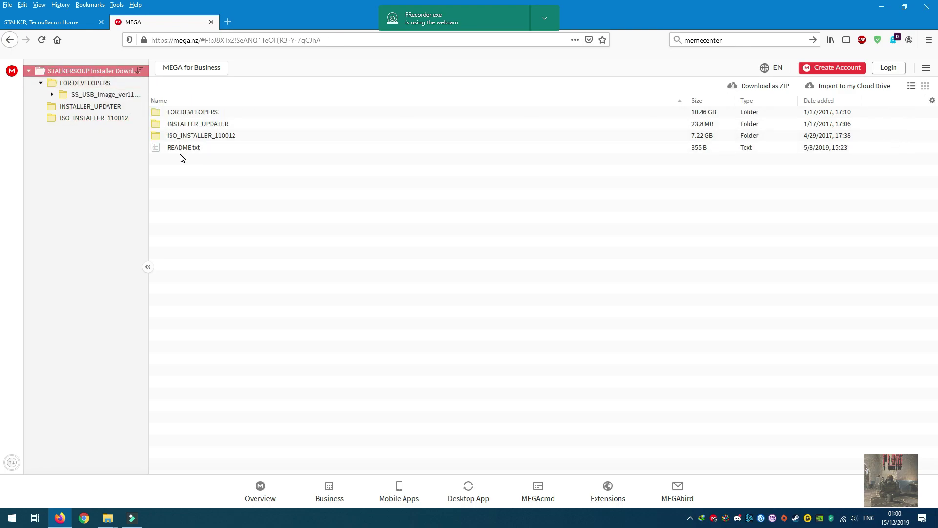
click(212, 22)
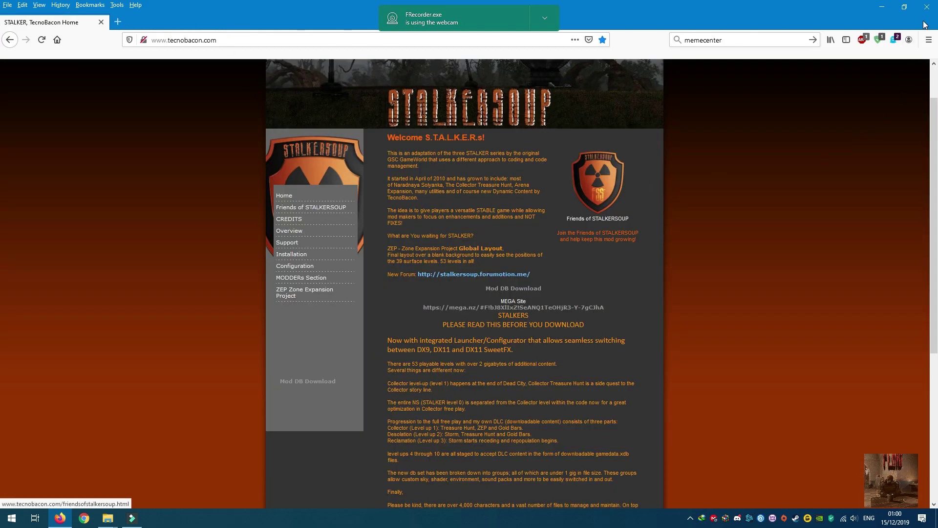
Close Firefox and open the SS_USB_Image_ver110012 folder in File Explorer.
click(927, 6)
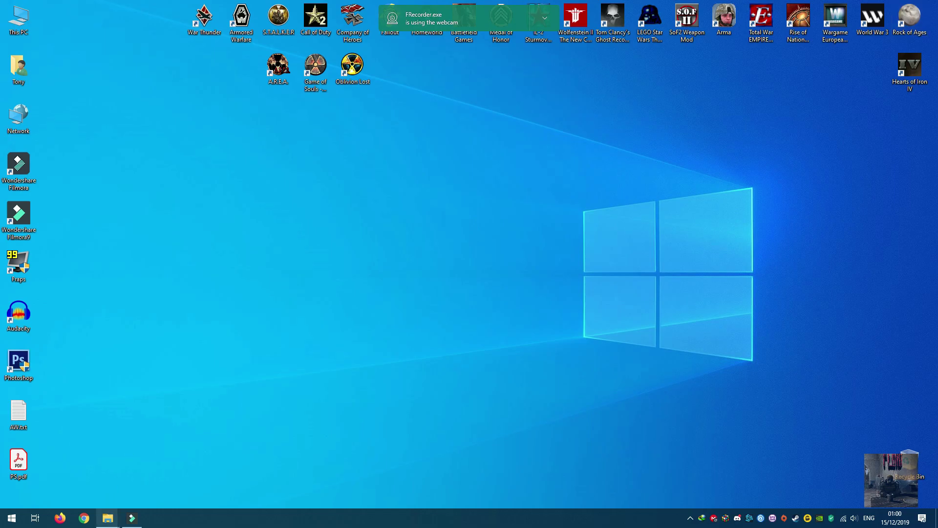
mouse_move(107, 518)
click(127, 481)
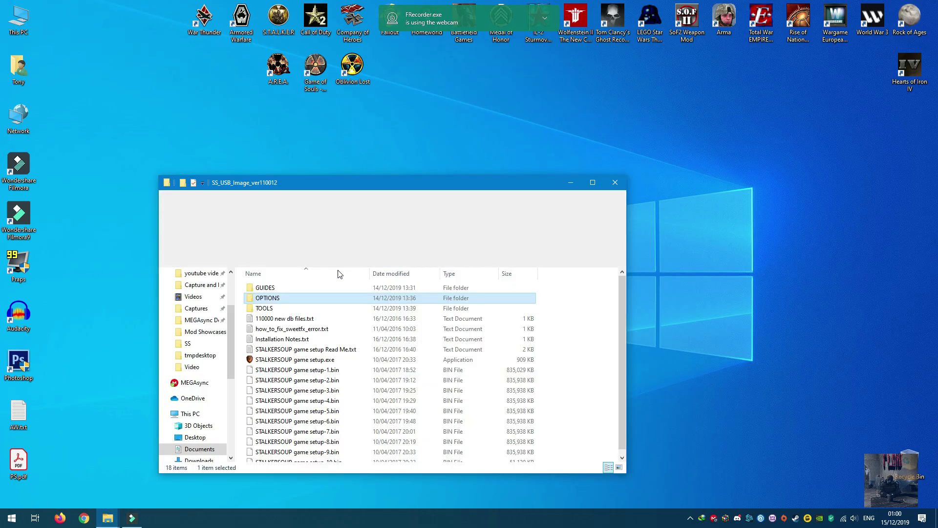
drag(410, 182, 354, 87)
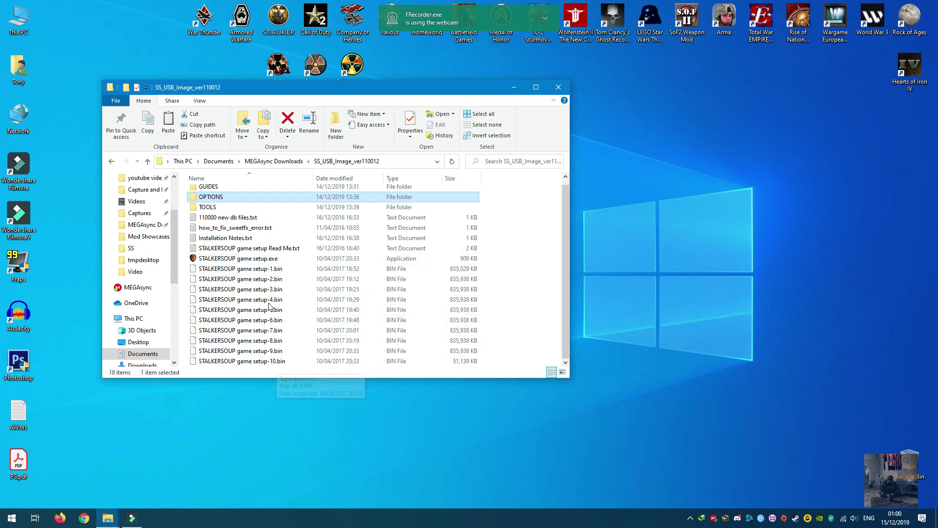
click(277, 162)
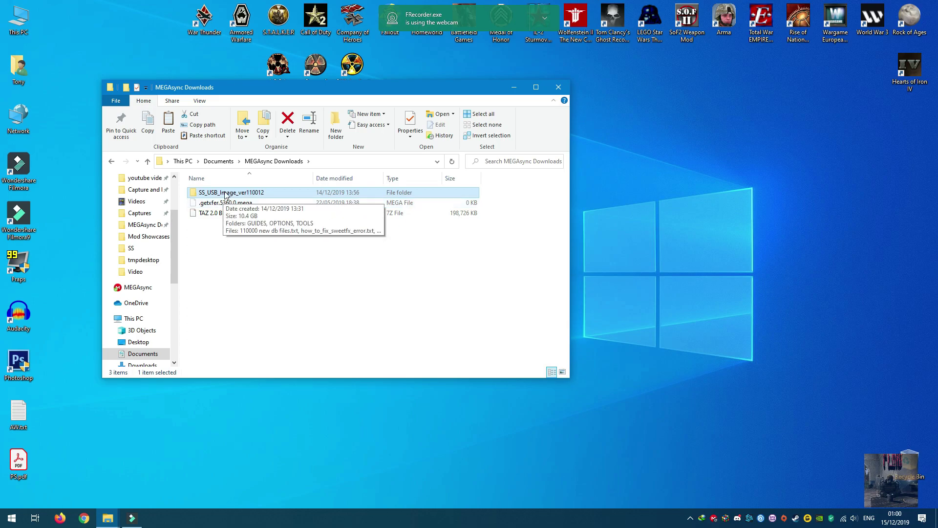
double_click(224, 194)
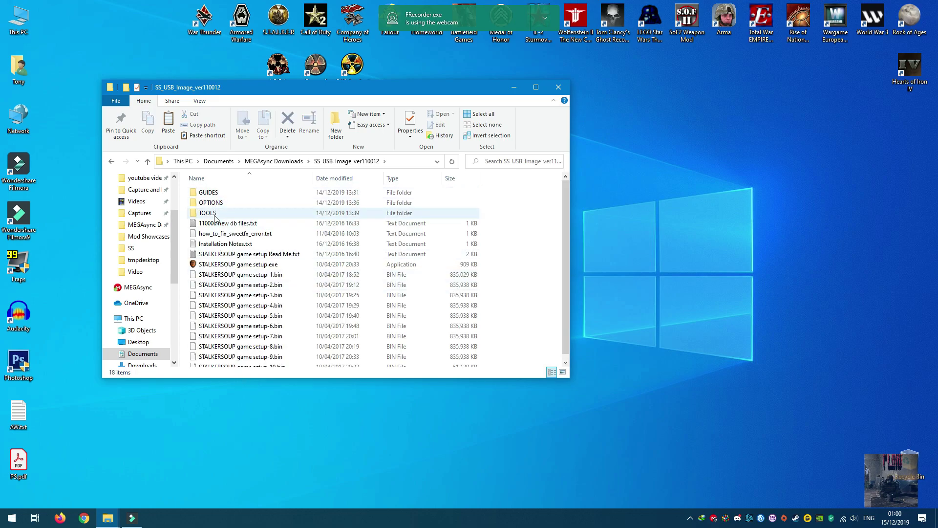
Inspect the OPTIONS subfolders: Environment Plugins, SHADER Configs, Texture Packs, Music Plugins, Detail Plugins.
click(217, 204)
double_click(216, 204)
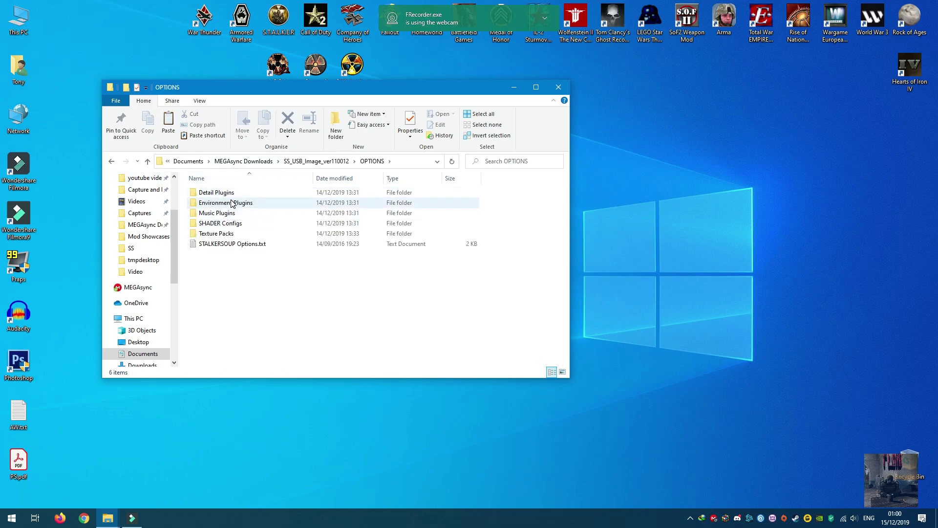
double_click(227, 204)
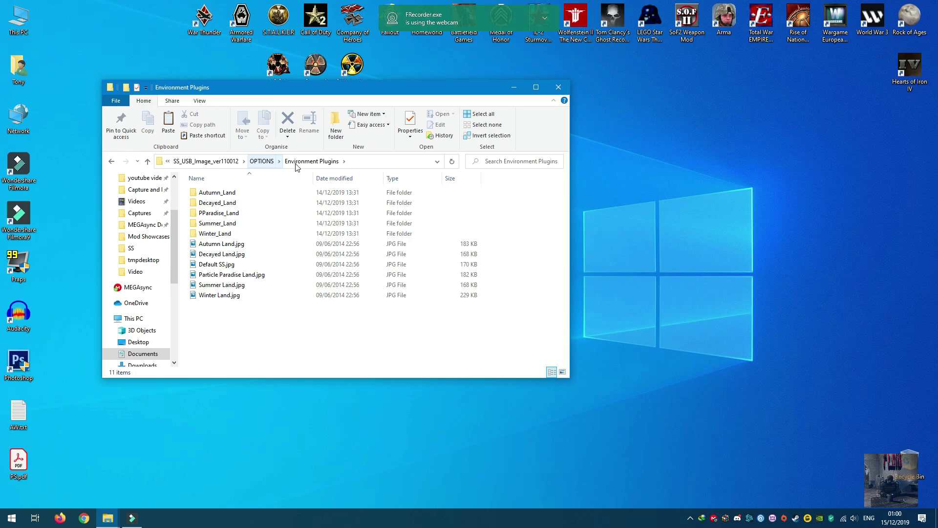
click(261, 162)
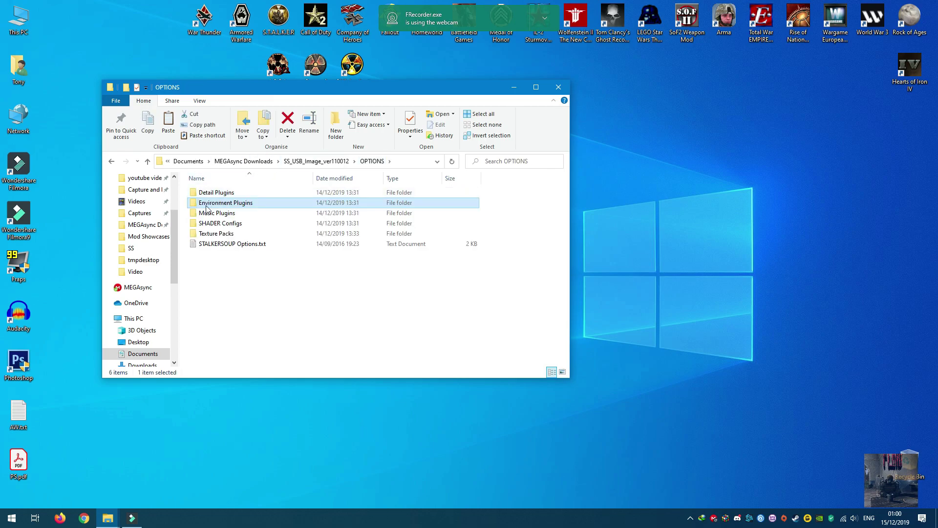
double_click(217, 223)
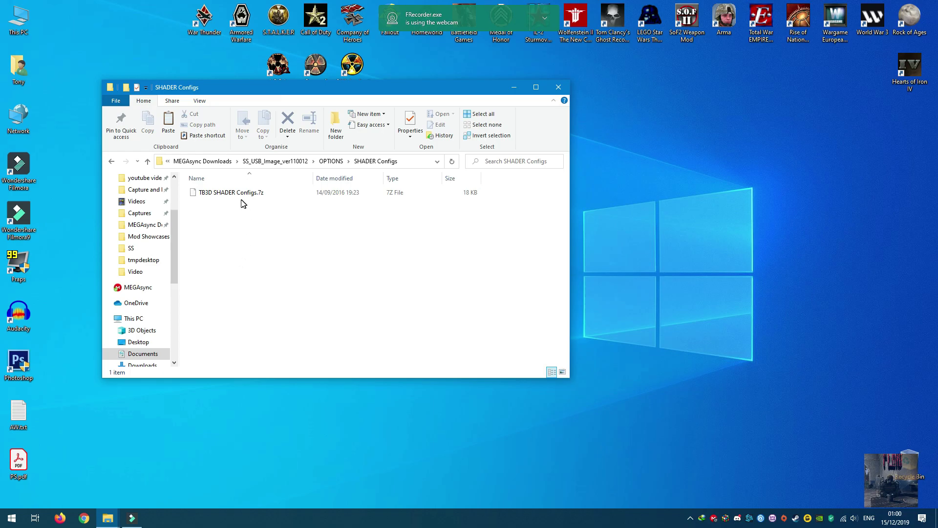
click(331, 161)
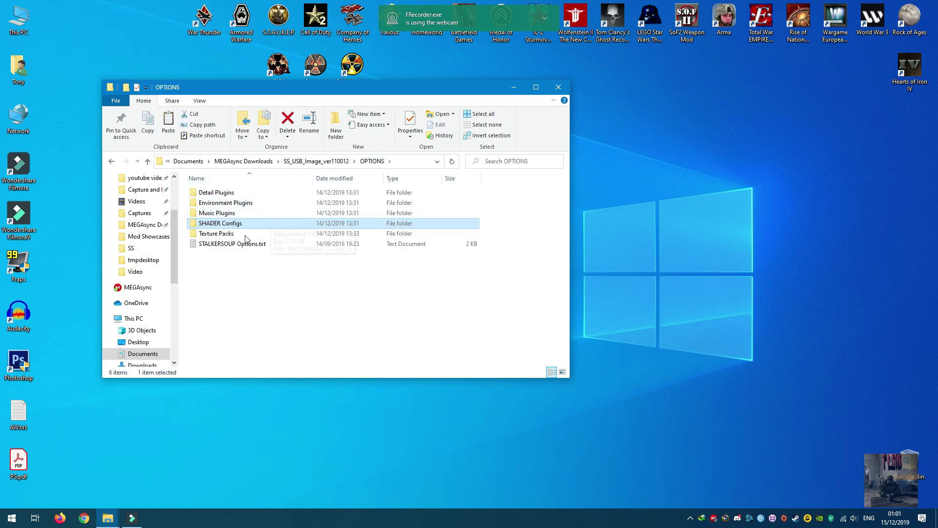
double_click(229, 235)
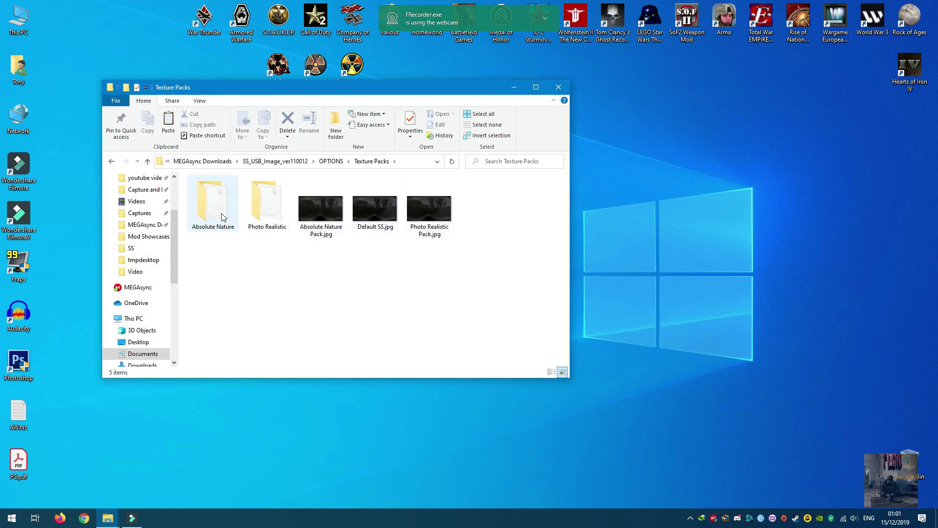
click(331, 161)
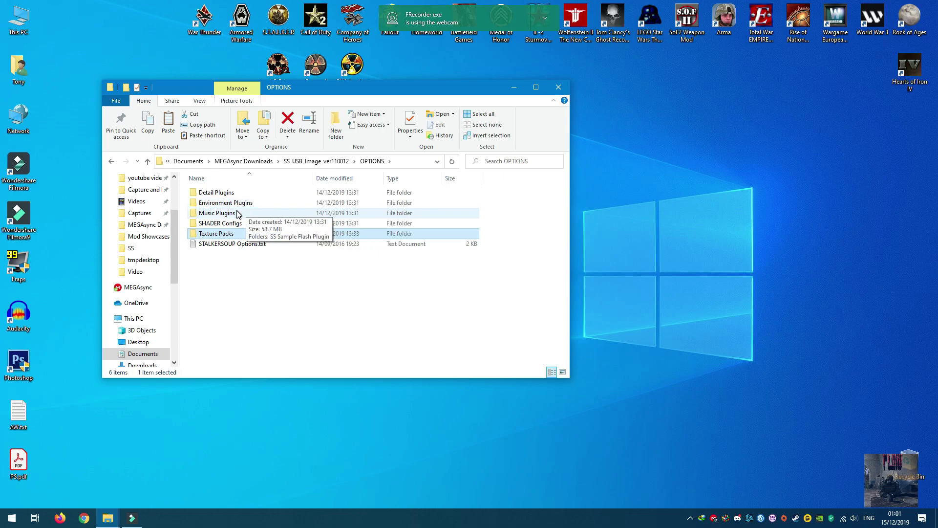
double_click(238, 213)
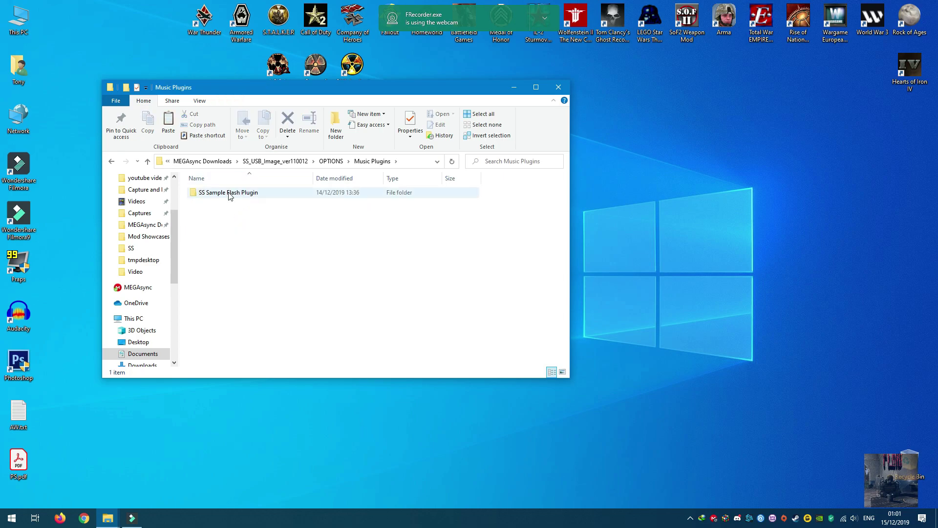
click(331, 162)
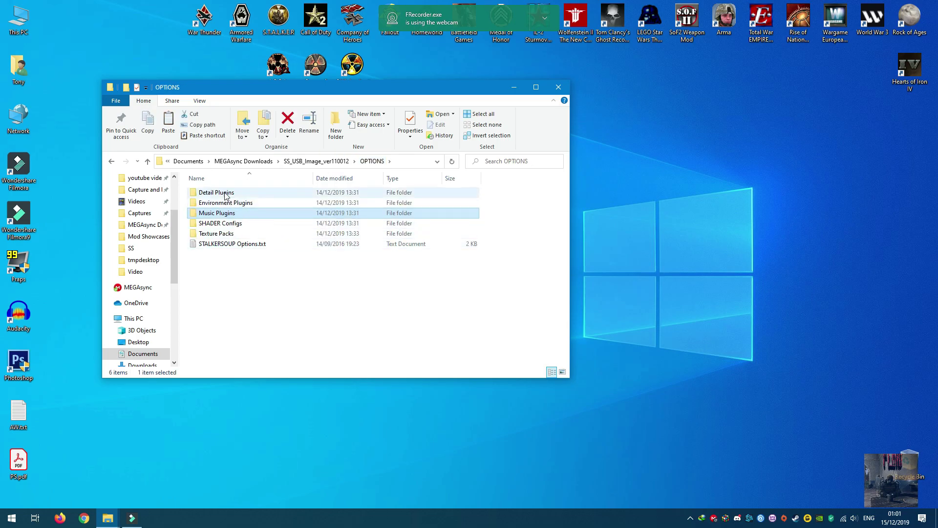
double_click(227, 195)
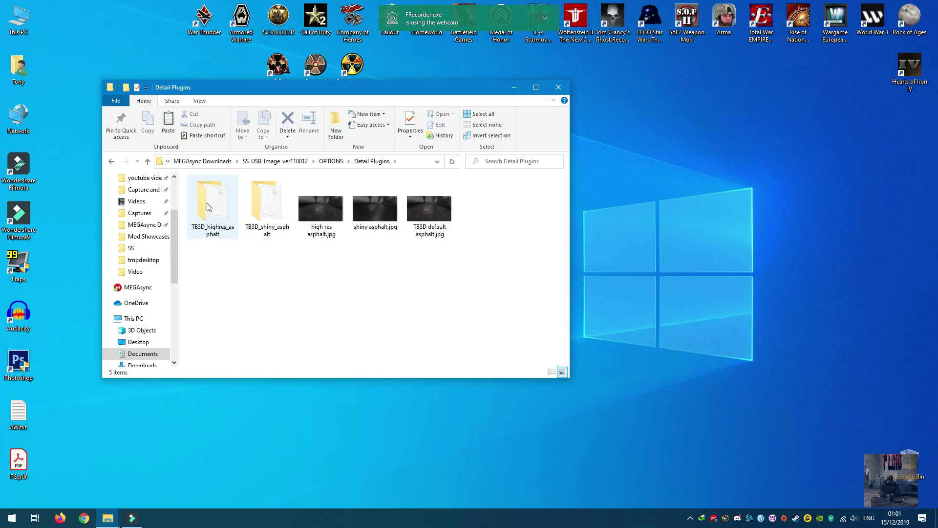
click(286, 165)
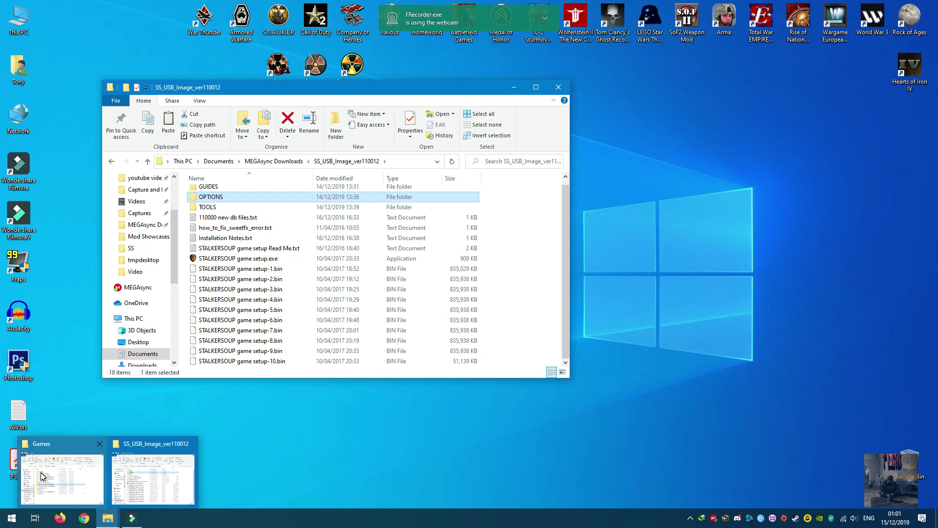
Open the S.T.A.L.K.E.R. Shadow of Chernobyl game folder, reveal its path, then front SS_USB_Image.
click(42, 475)
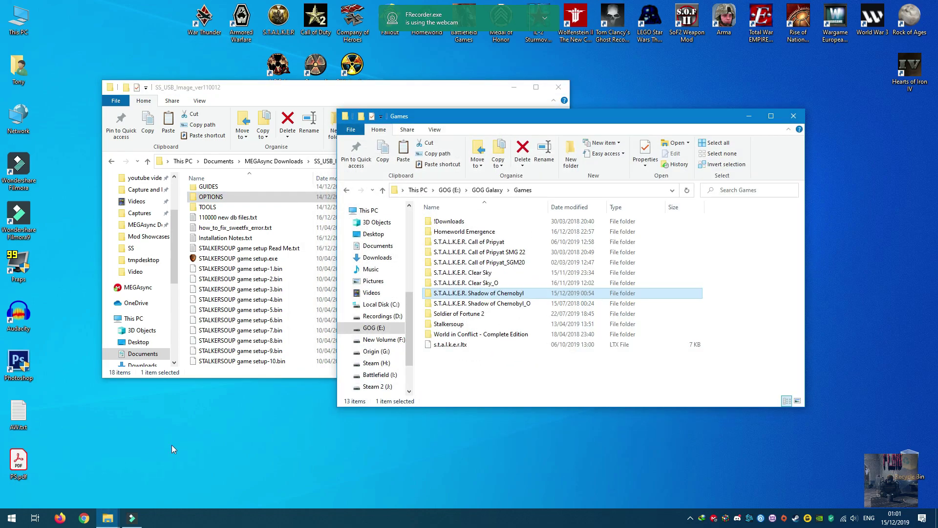
double_click(473, 294)
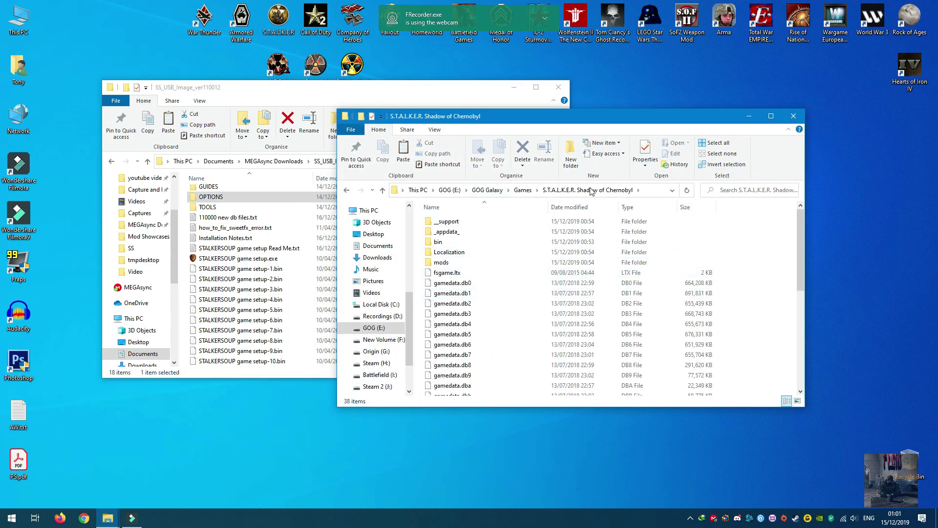
click(647, 191)
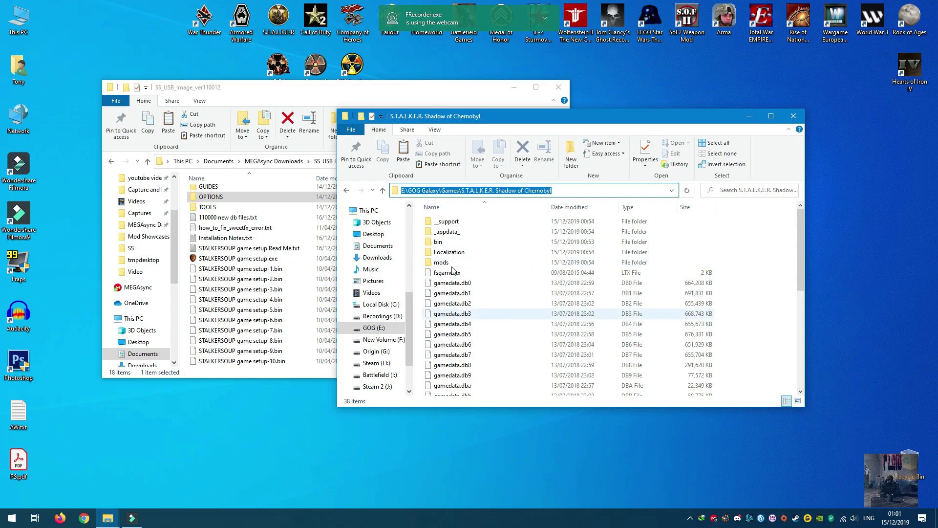
click(418, 93)
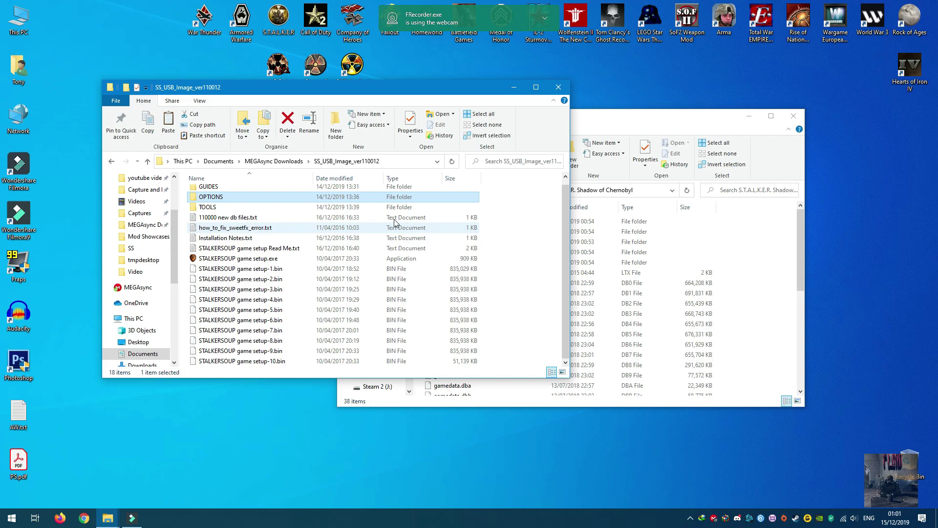
Launch StalkerSoup setup in English and accept the license agreement.
mouse_move(238, 259)
double_click(265, 260)
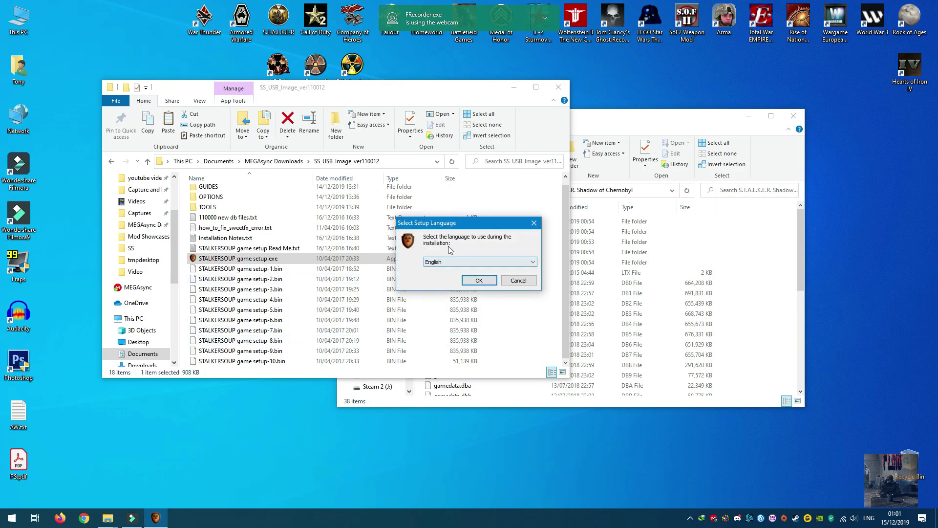
click(452, 262)
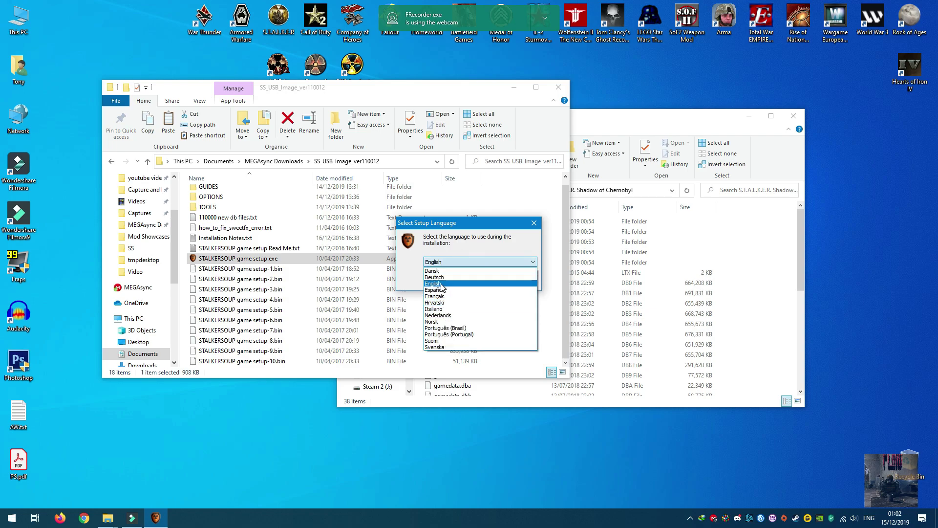
click(446, 283)
click(481, 286)
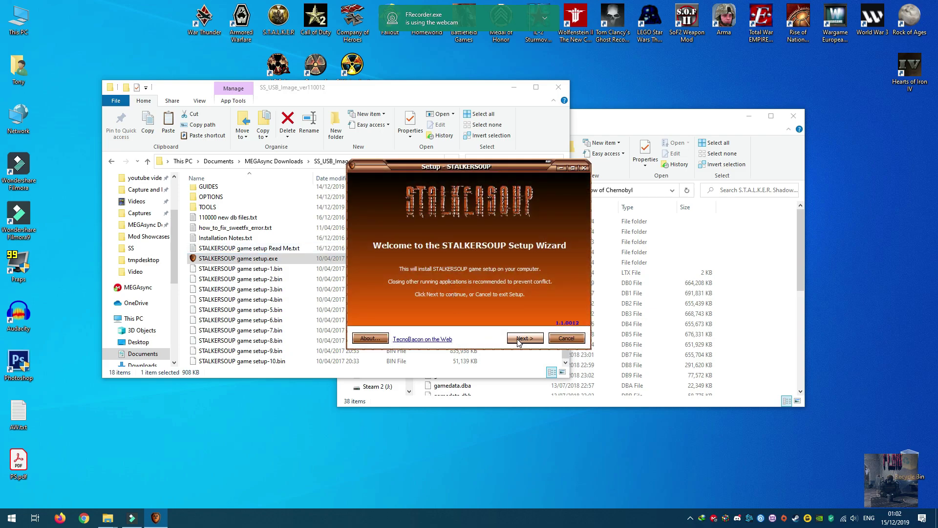
click(519, 340)
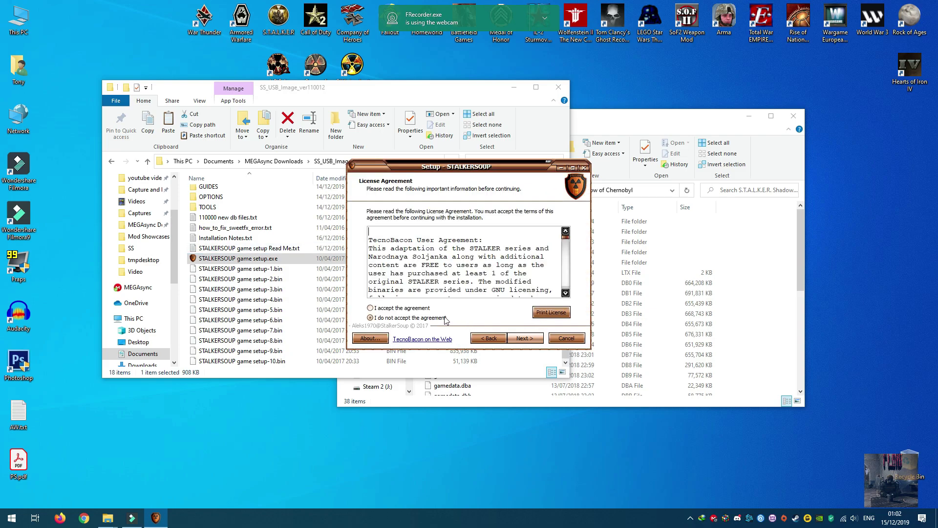
click(402, 308)
click(524, 338)
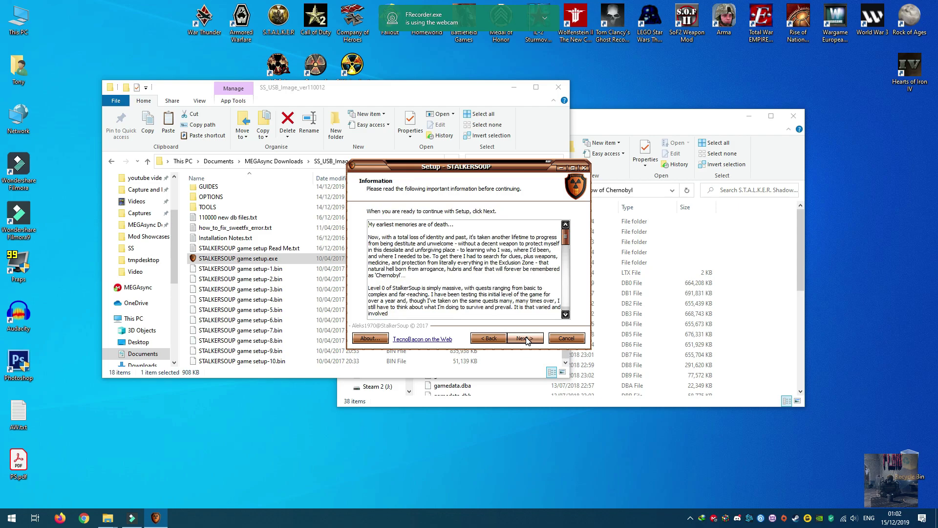
click(524, 338)
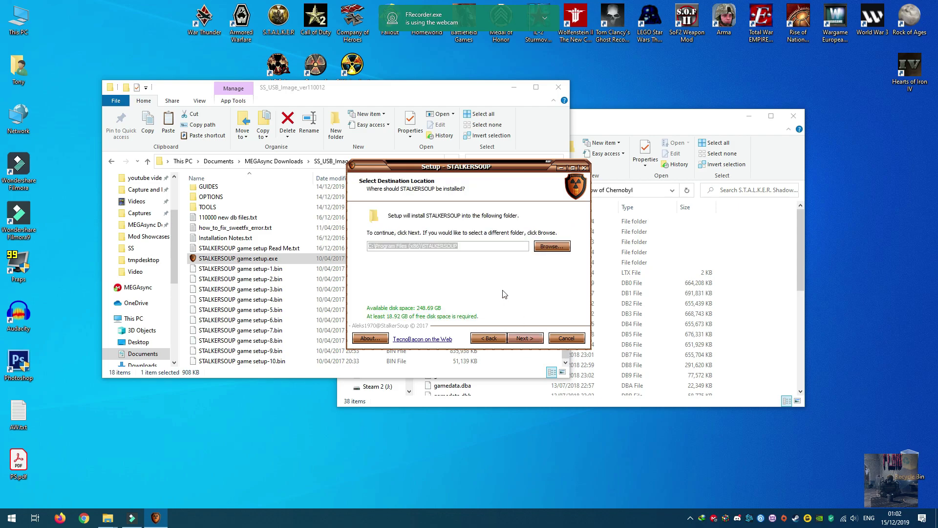
Copy the S.T.A.L.K.E.R. Shadow of Chernobyl folder's full path for the install destination.
click(548, 248)
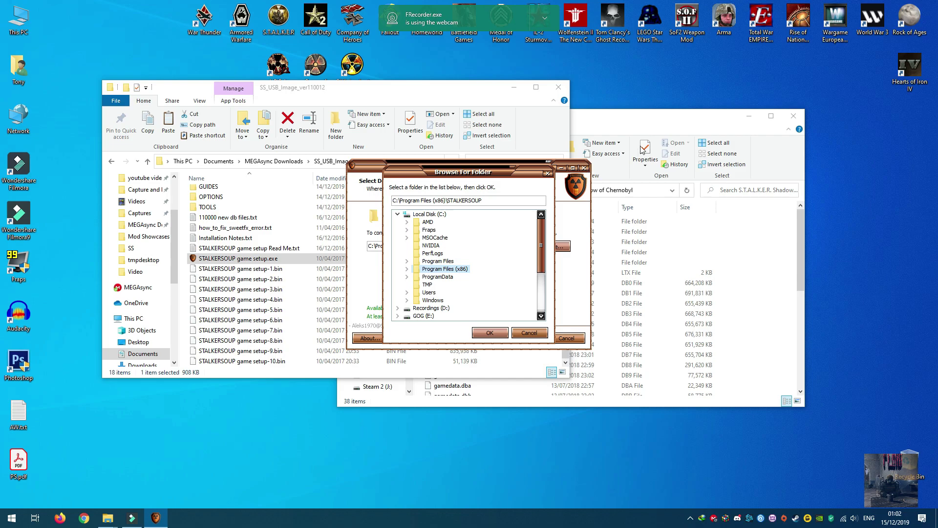
click(662, 127)
mouse_move(618, 122)
mouse_down()
mouse_move(805, 134)
mouse_move(788, 128)
mouse_up()
click(809, 199)
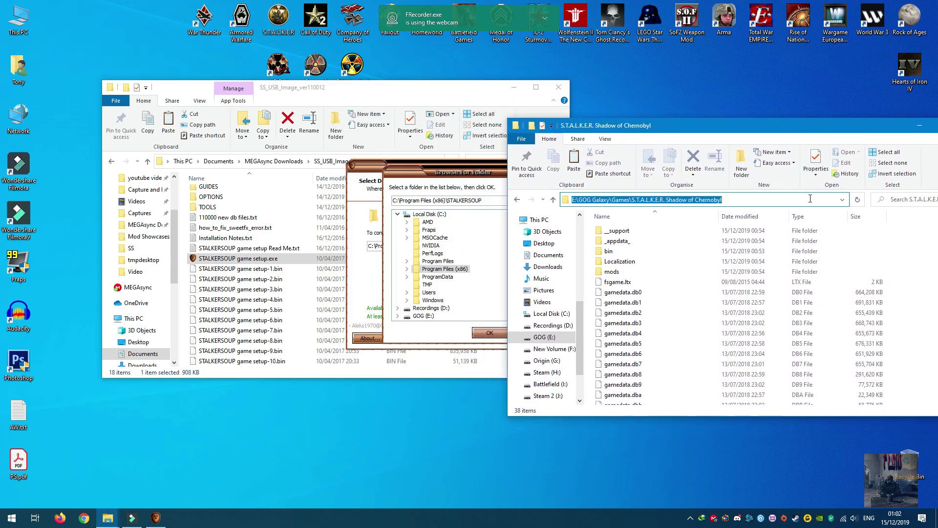
drag(480, 191, 423, 178)
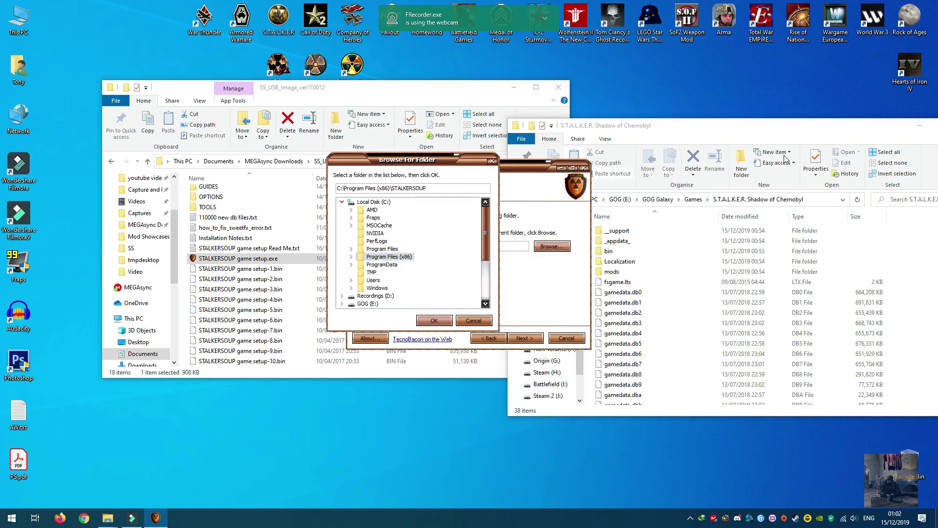
click(771, 138)
click(801, 200)
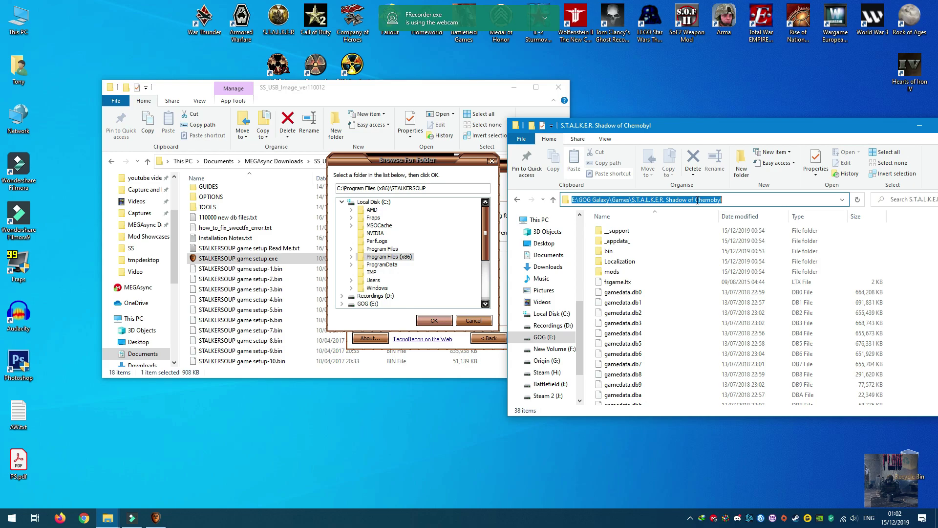
right_click(697, 201)
click(715, 237)
Set the destination to E:\GOG Galaxy\Games\S.T.A.L.K.E.R. Shadow of Chernobyl and continue.
click(440, 187)
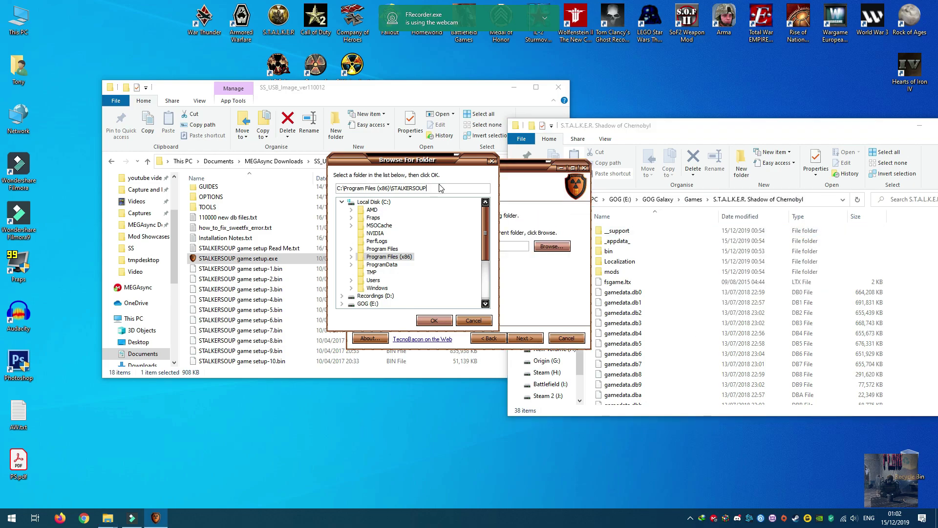
drag(440, 187, 337, 188)
right_click(358, 187)
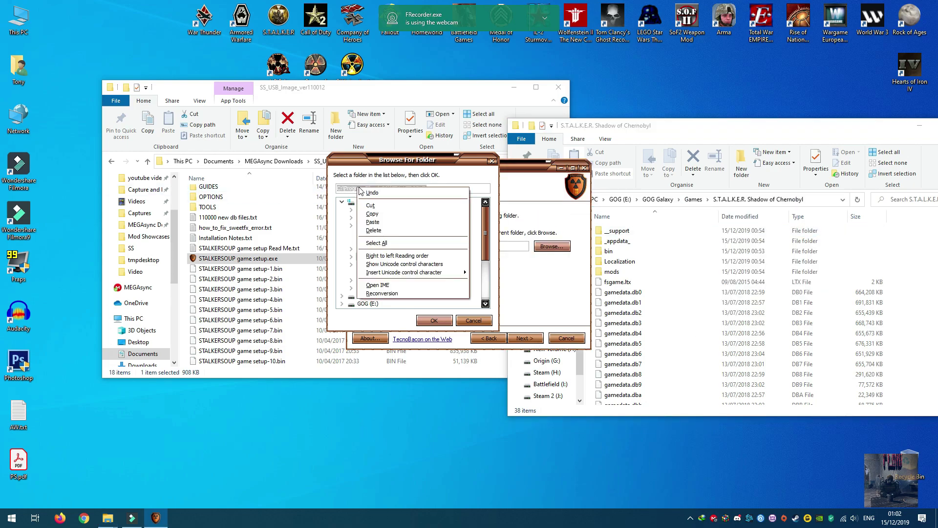
click(376, 222)
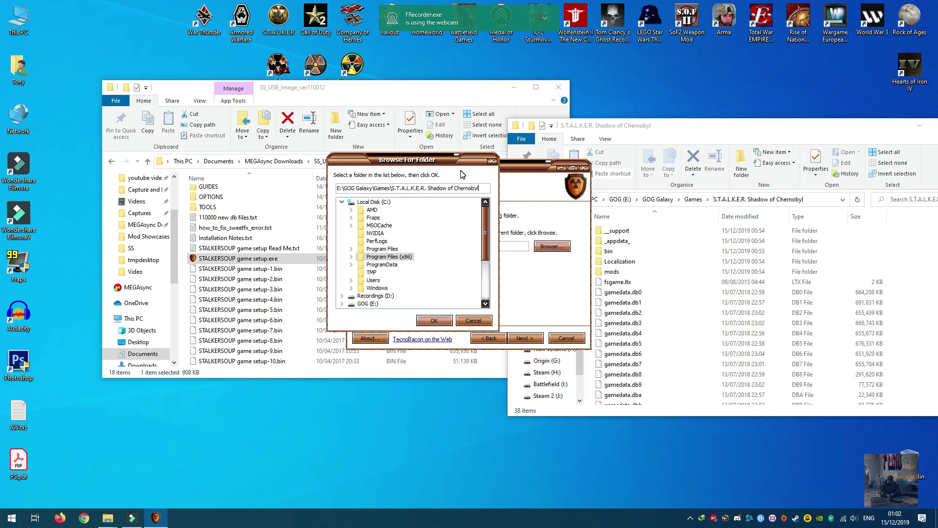
click(433, 321)
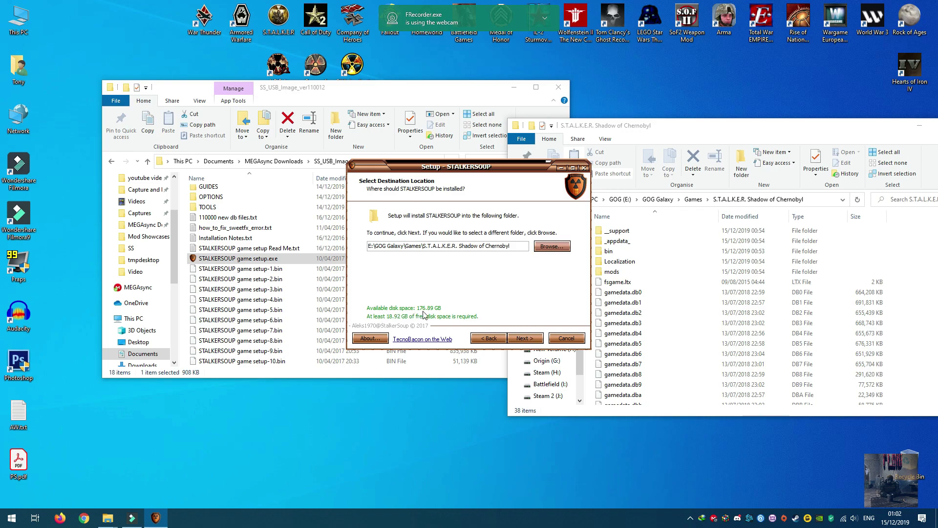
click(523, 341)
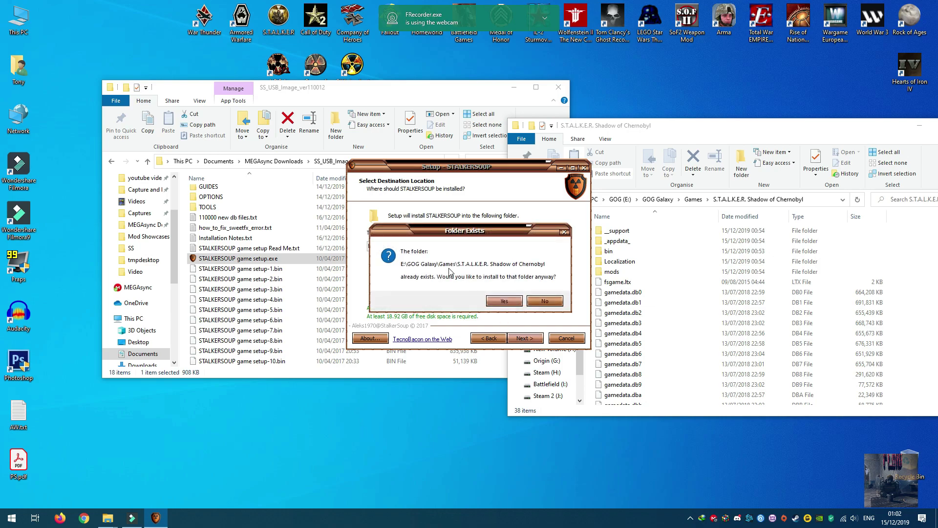
Confirm installing into the existing folder and choose Advanced installation without Website links.
click(498, 300)
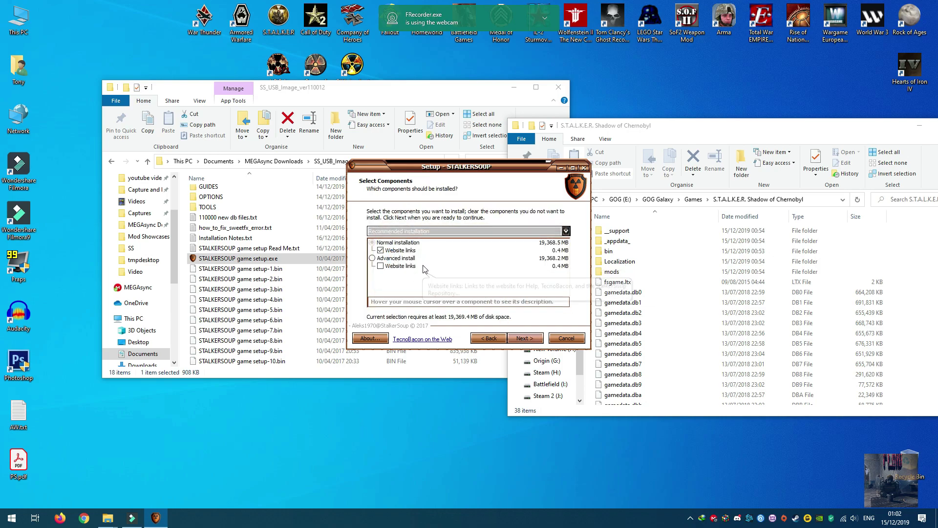
mouse_move(400, 261)
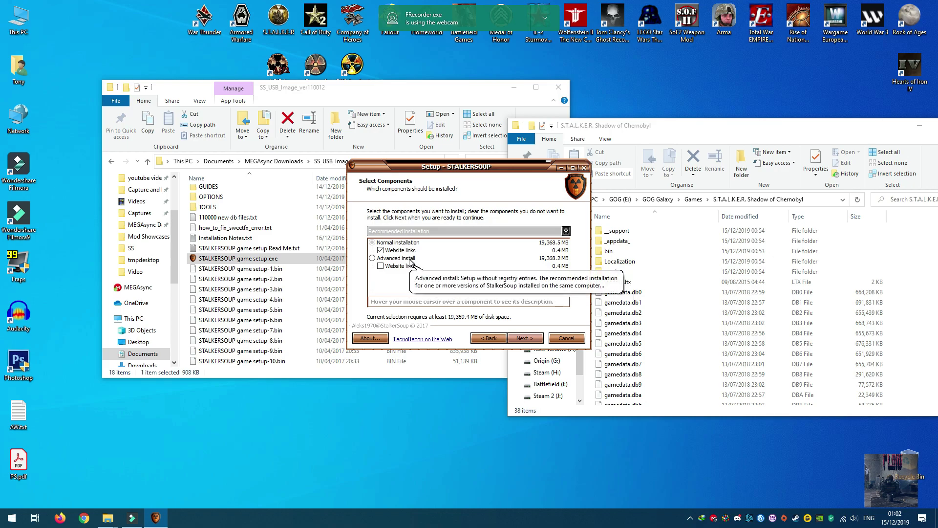
click(411, 258)
click(491, 232)
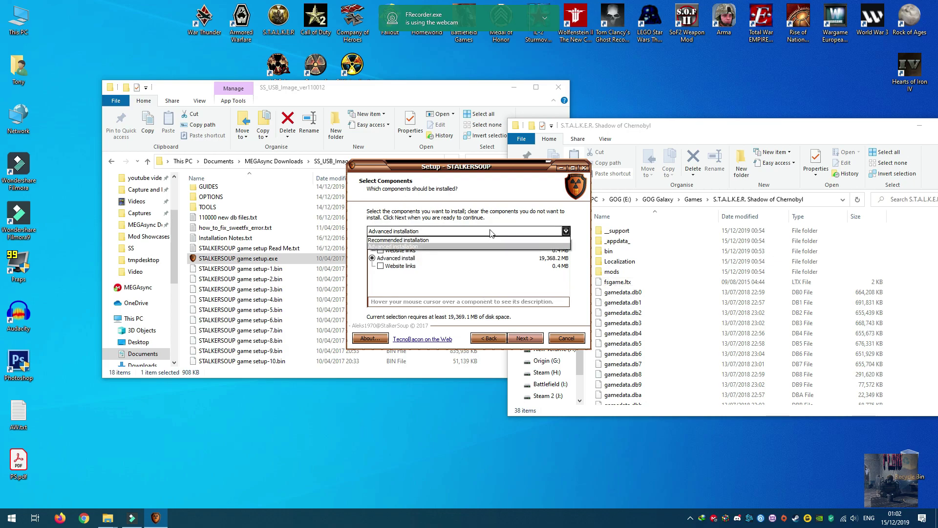
click(447, 246)
click(380, 266)
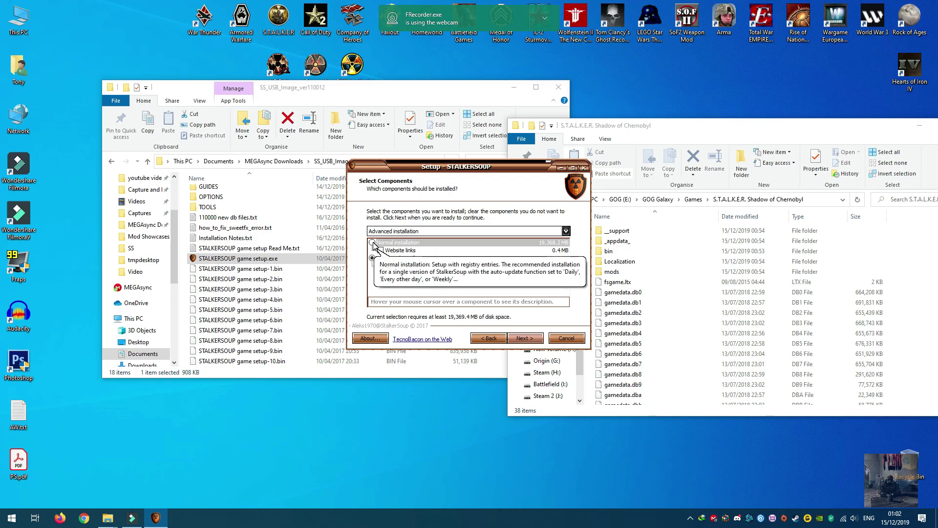
click(380, 250)
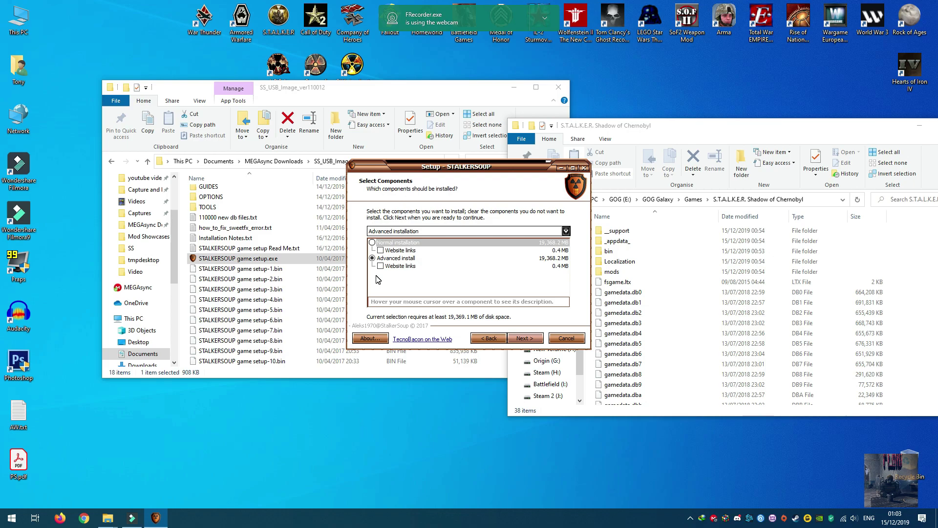
click(373, 259)
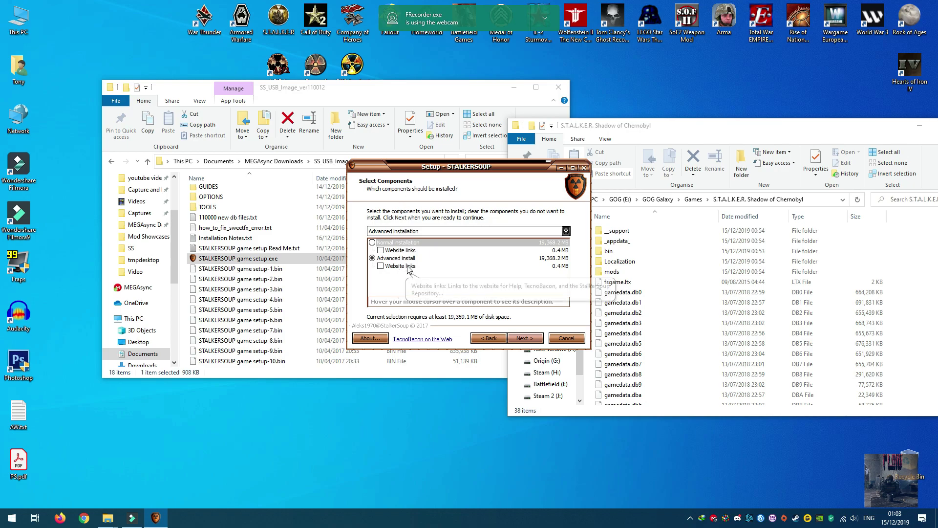
Re-check the installation types, settle on Advanced without Website links, and continue.
click(381, 250)
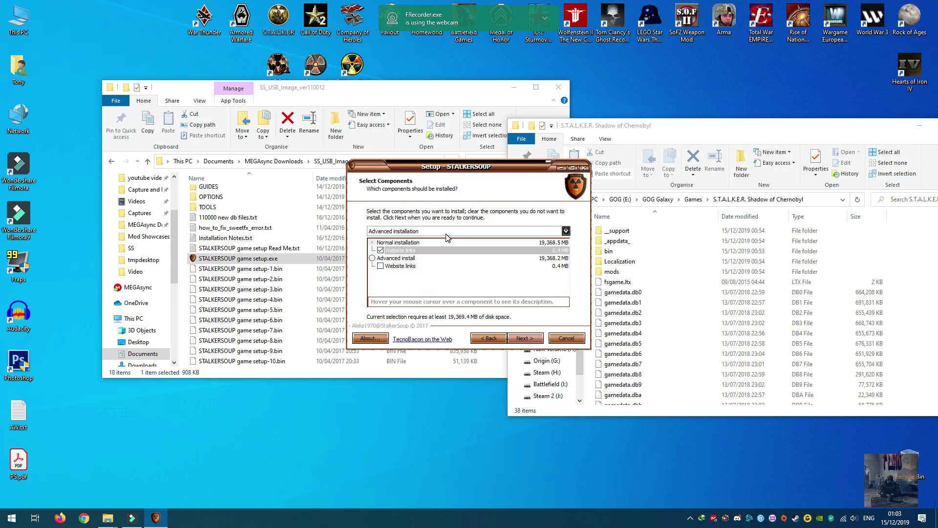
click(446, 231)
click(390, 243)
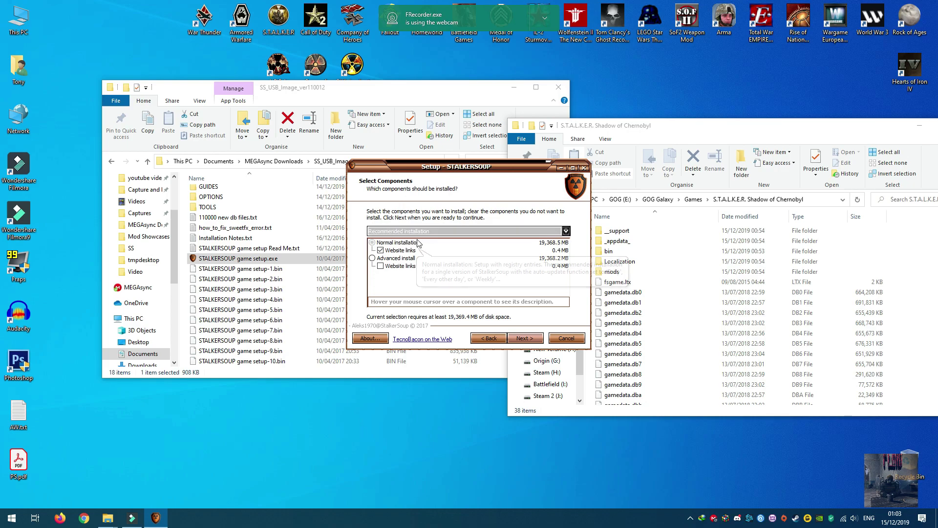
click(375, 242)
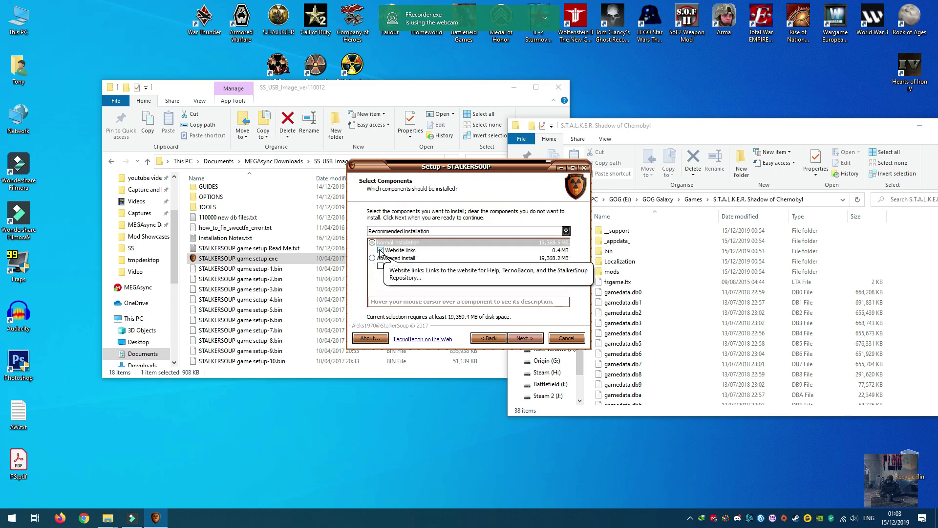
click(380, 250)
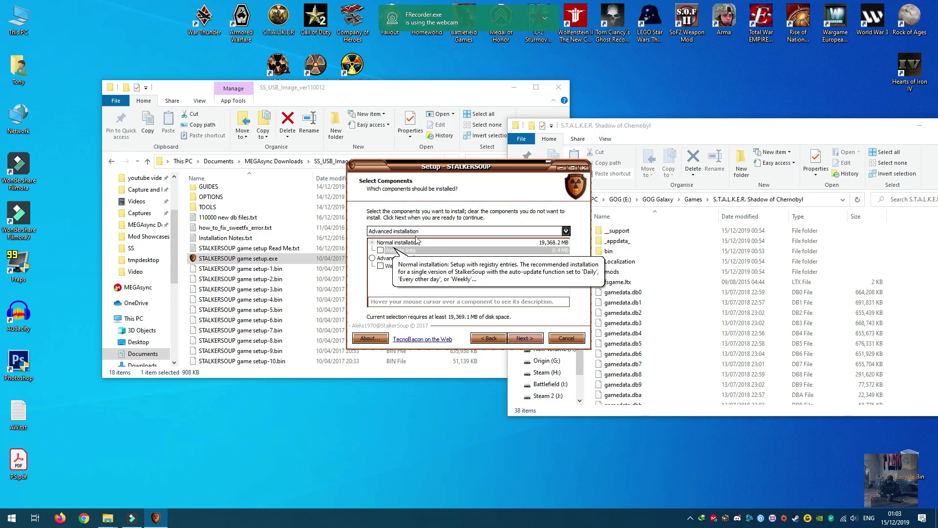
click(373, 258)
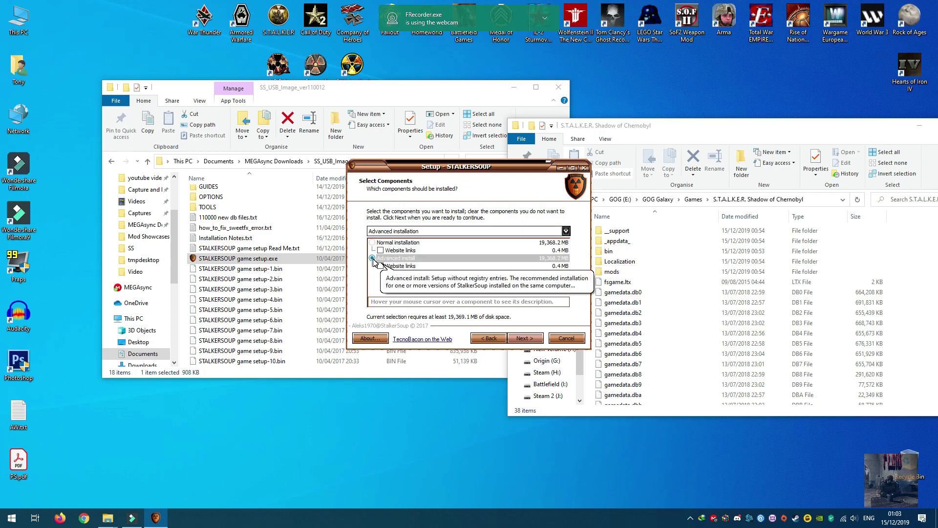
click(523, 338)
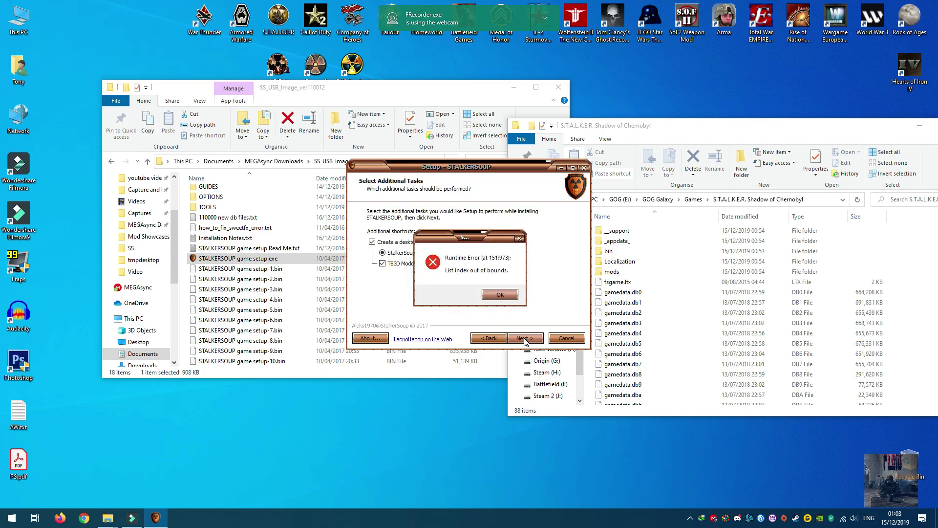
Dismiss the runtime error, reach Ready to Install, and start installing StalkerSoup.
click(506, 295)
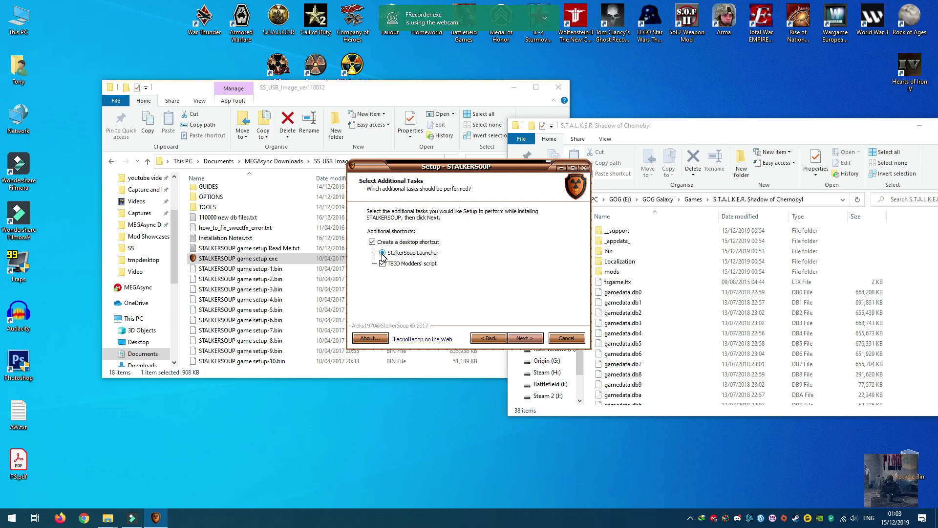
click(525, 338)
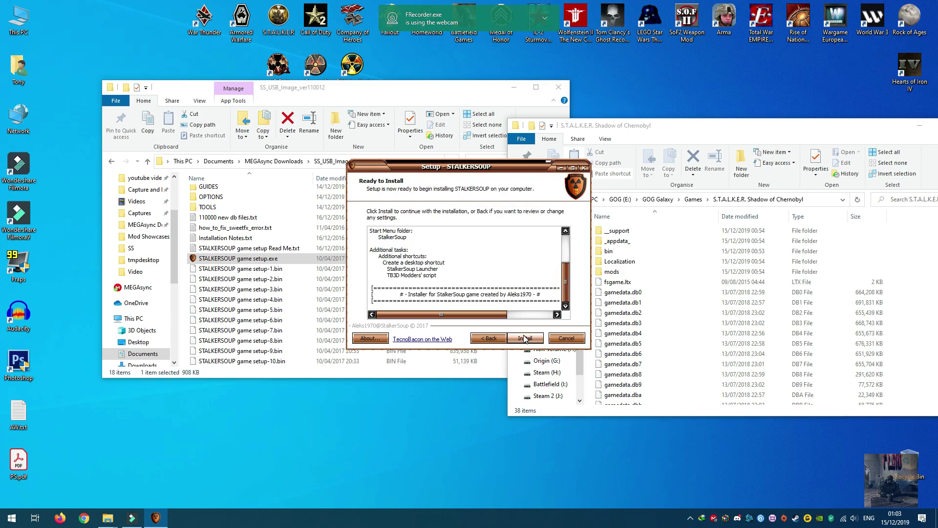
click(522, 338)
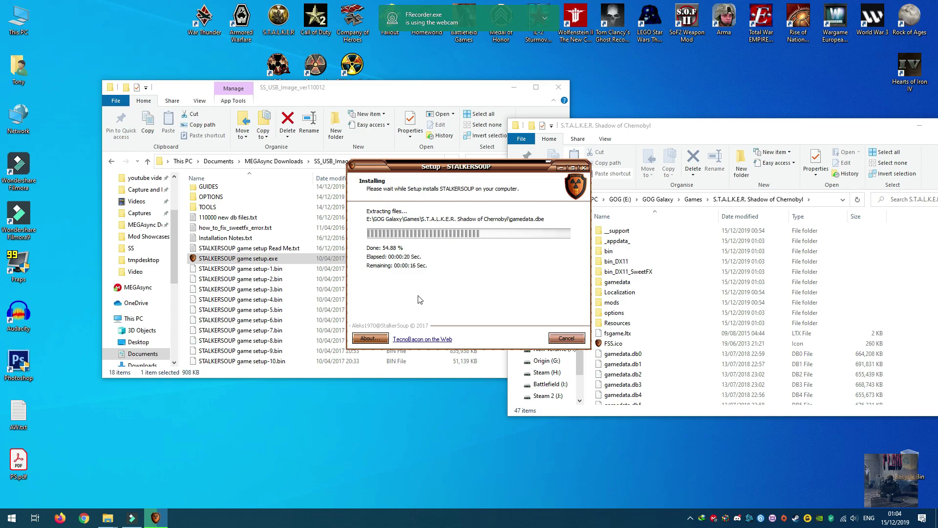
Scroll through the S.T.A.L.K.E.R. game folder to check the newly installed files.
click(718, 138)
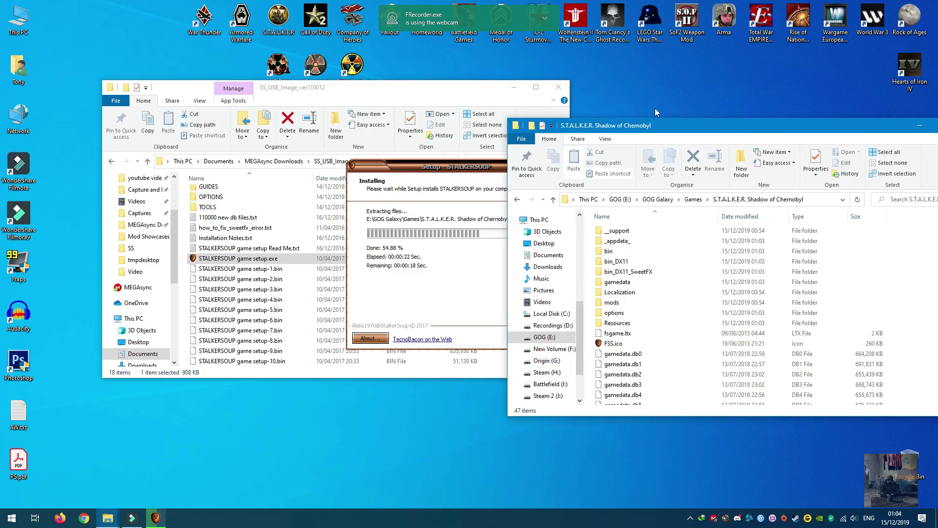
drag(654, 125, 539, 52)
scroll(698, 241, down, 3)
scroll(697, 241, down, 3)
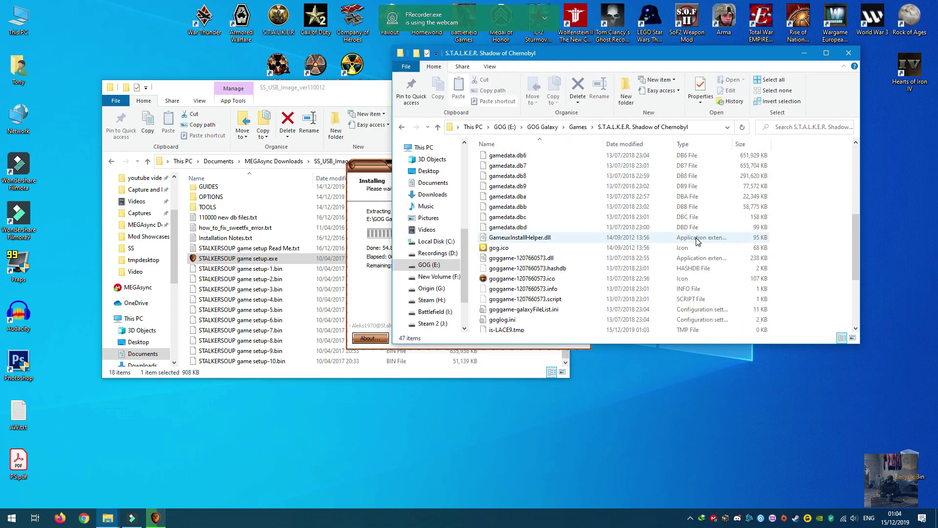
scroll(698, 241, down, 3)
scroll(703, 254, up, 3)
scroll(706, 254, up, 3)
scroll(781, 252, up, 3)
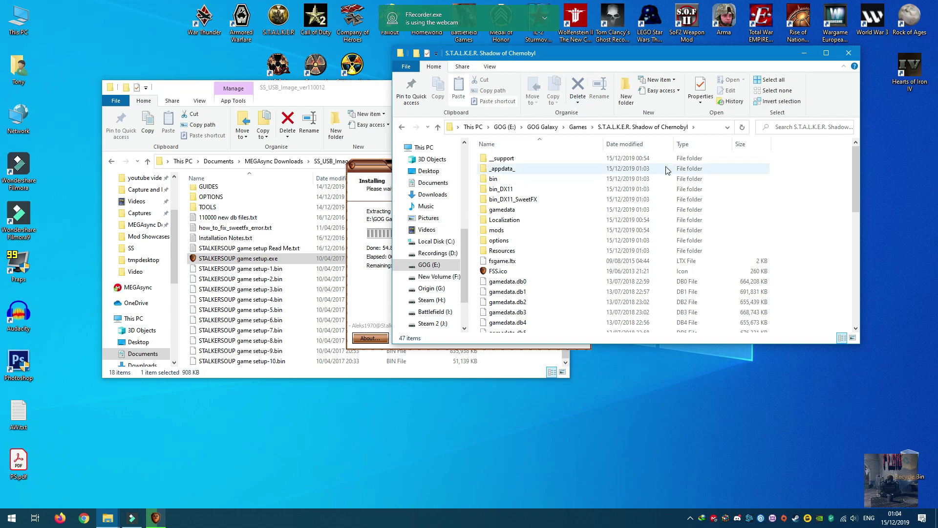
scroll(645, 247, down, 8)
scroll(645, 255, up, 2)
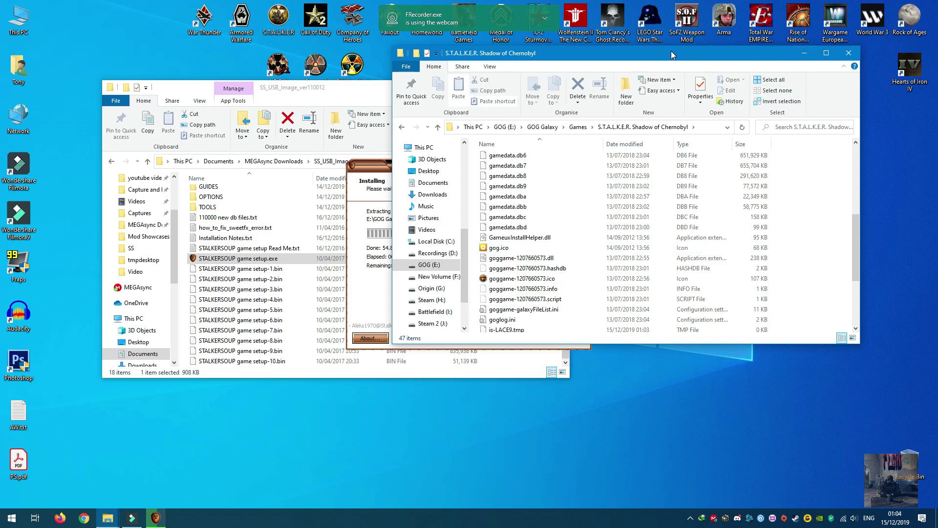
Rearrange the windows and open the SS_USB_Image_ver110012 OPTIONS folder.
drag(670, 50, 710, 97)
drag(419, 172, 360, 164)
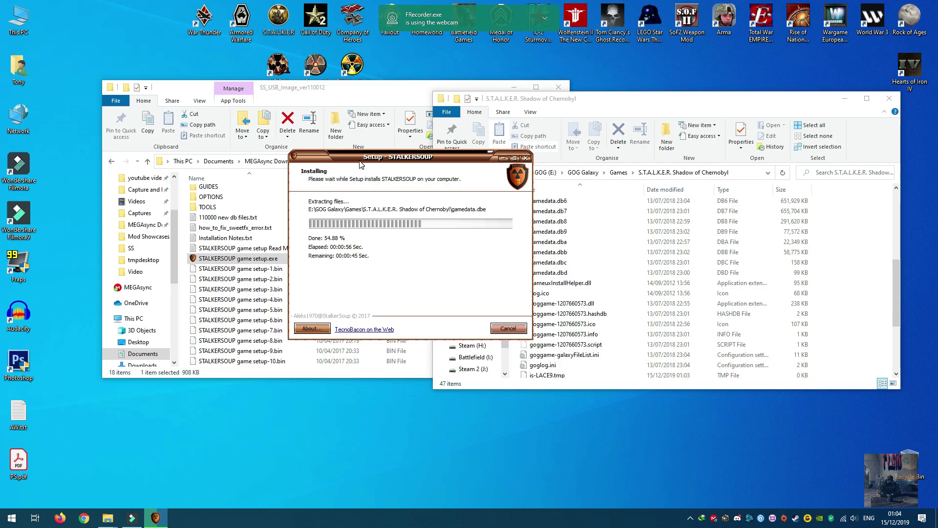
double_click(211, 198)
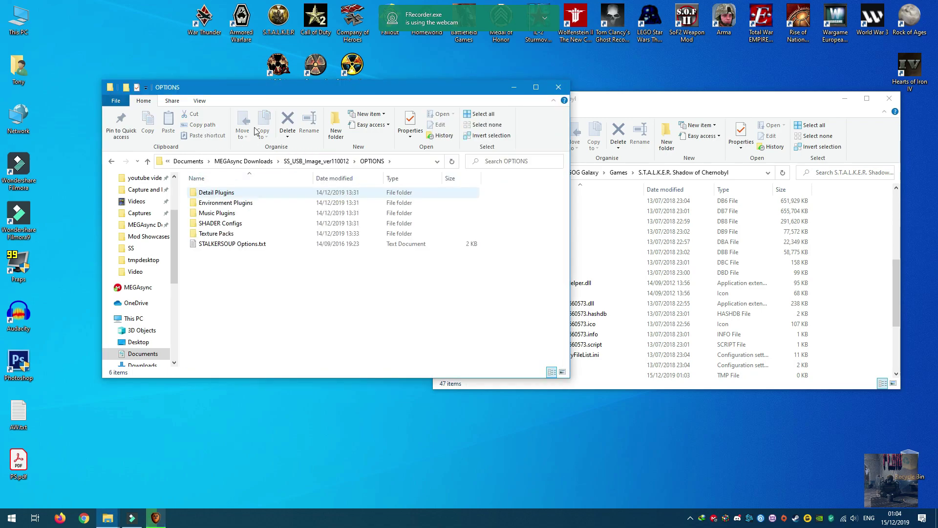
drag(271, 90, 249, 105)
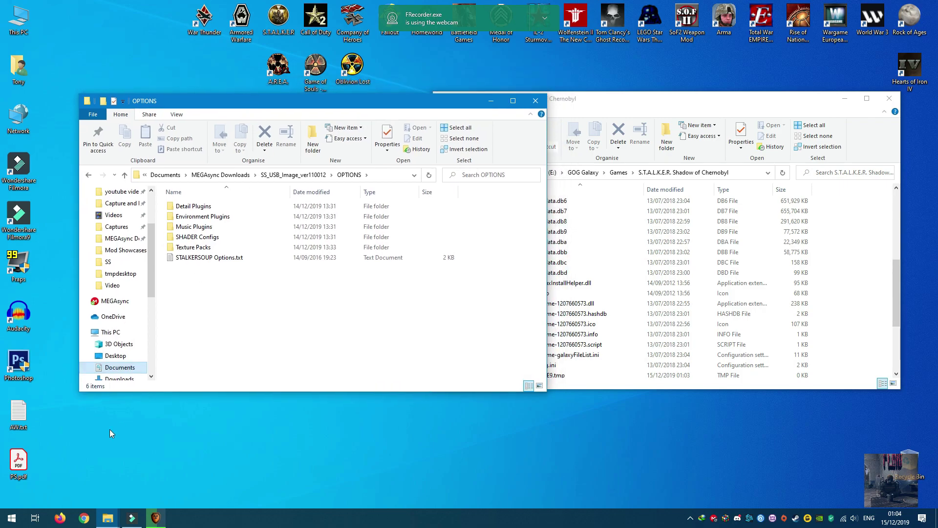
Search for moddb in Firefox and open the Mod DB site from the results.
click(60, 516)
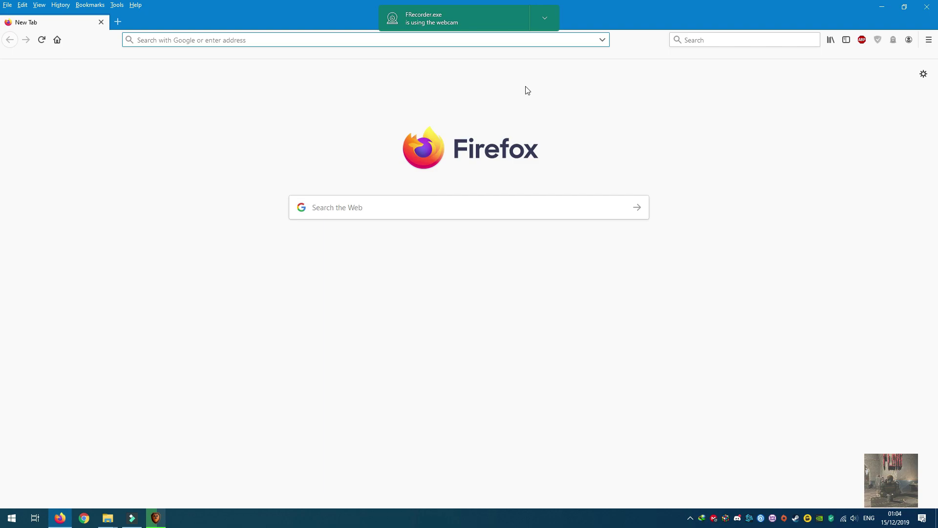
click(706, 41)
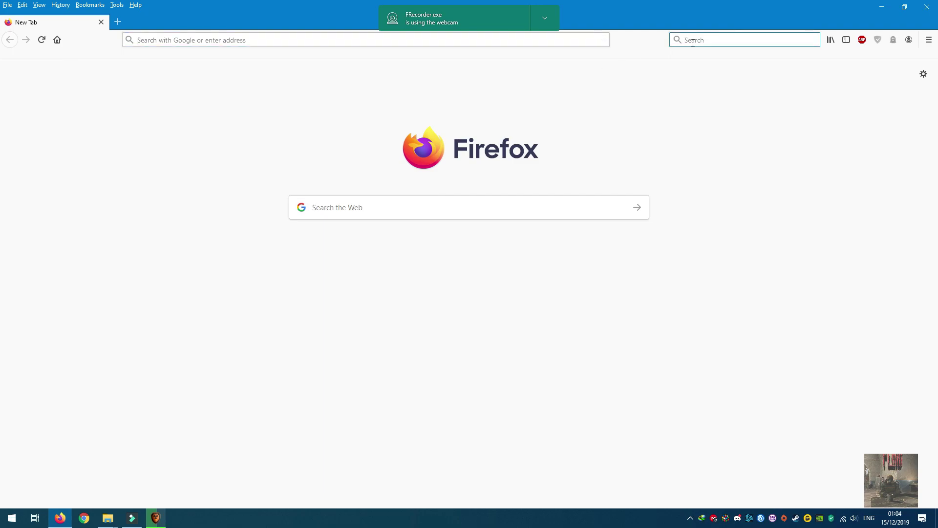
text(mod)
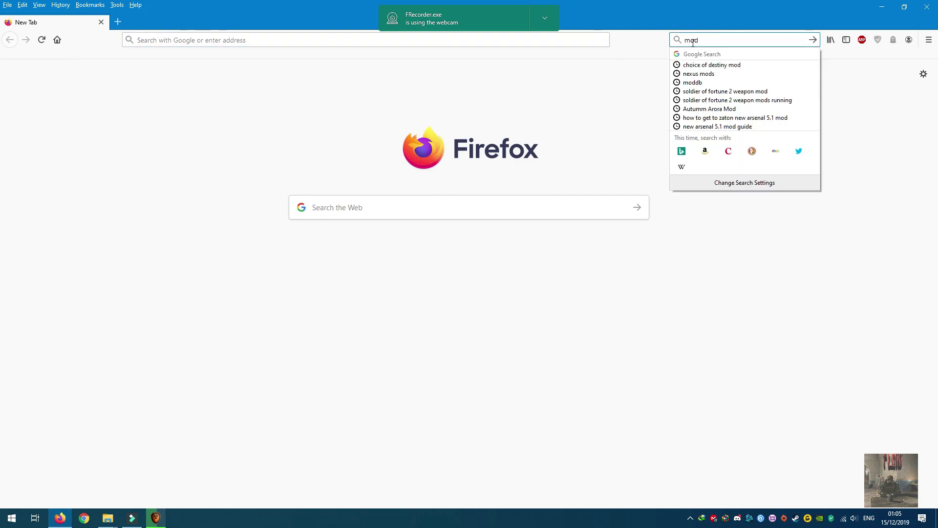
text(db)
key(Return)
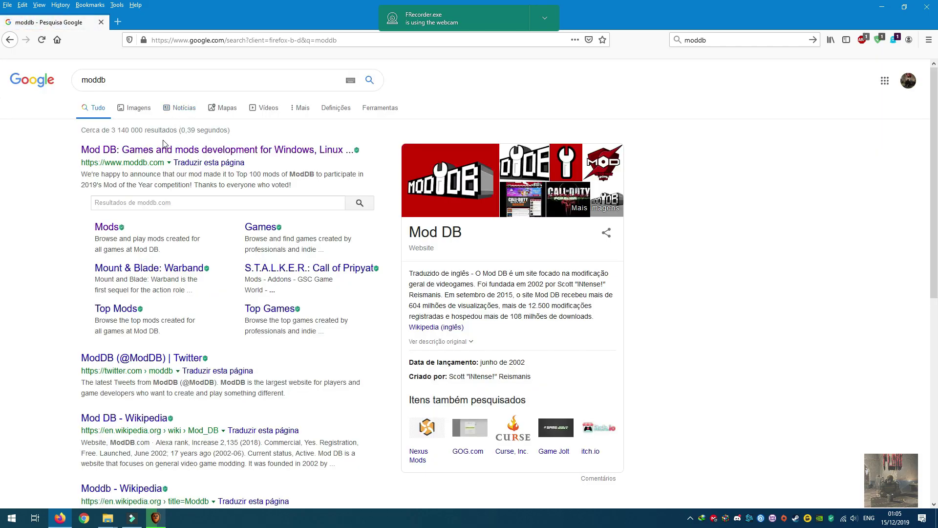
click(143, 154)
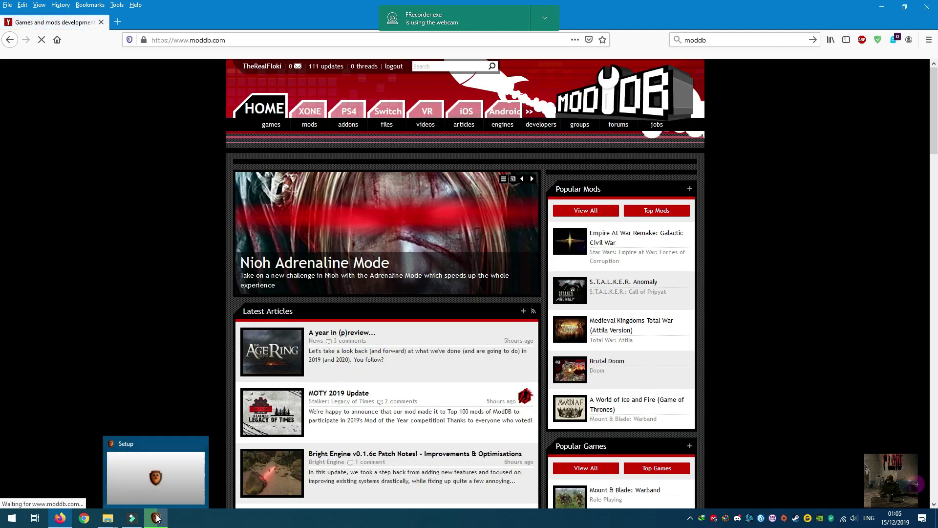
Search ModDB for 'hd model pack' and scroll through the results.
click(157, 518)
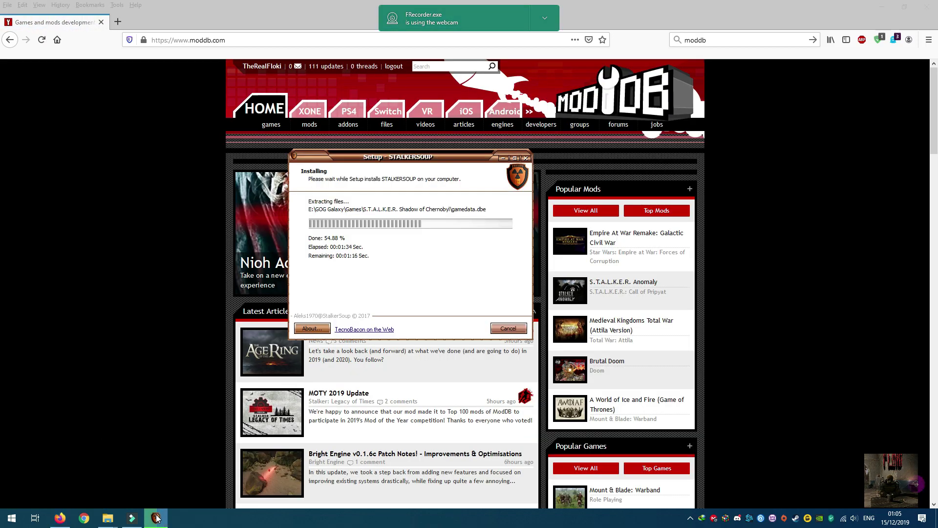
click(81, 298)
text(h)
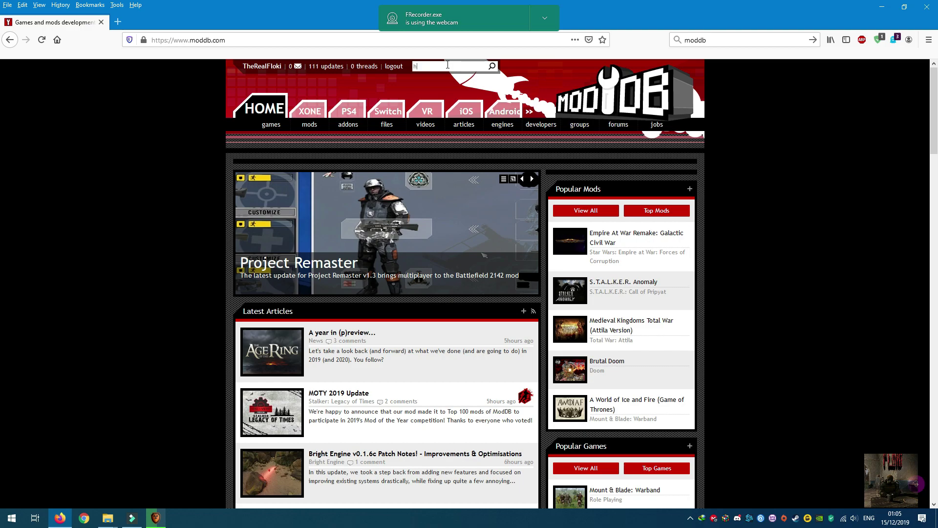
text(d model pac)
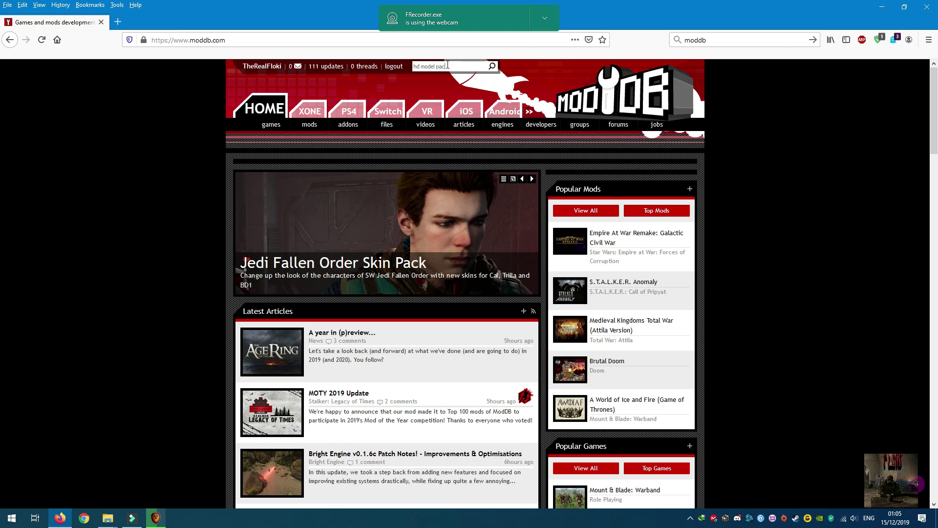
text(k)
key(Return)
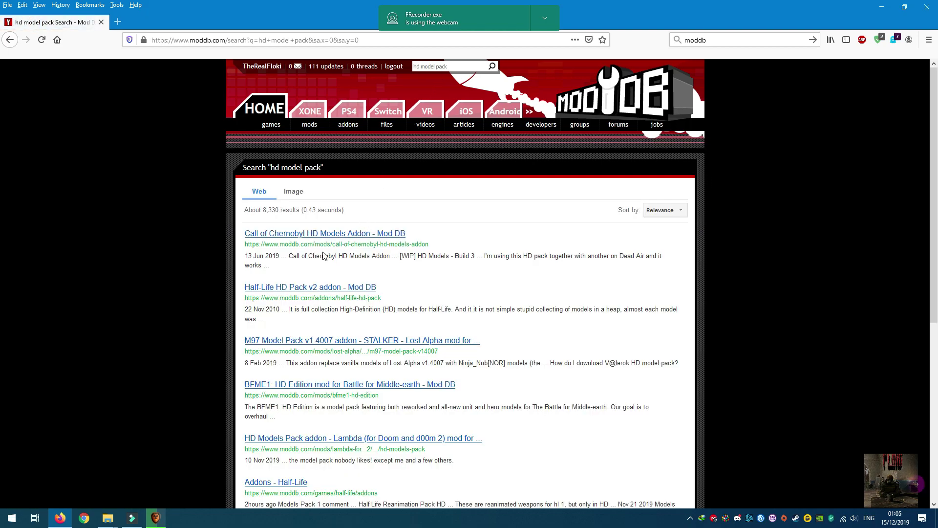
scroll(324, 255, down, 1)
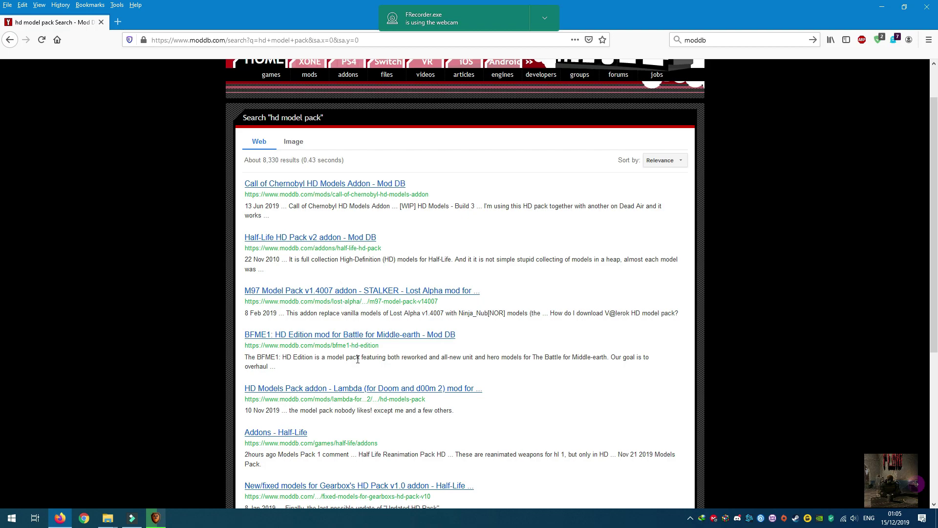
scroll(358, 359, down, 3)
scroll(357, 337, down, 2)
Open the Shadow of Chernobyl result's ShoC HD Models Addon file and start its download.
click(369, 287)
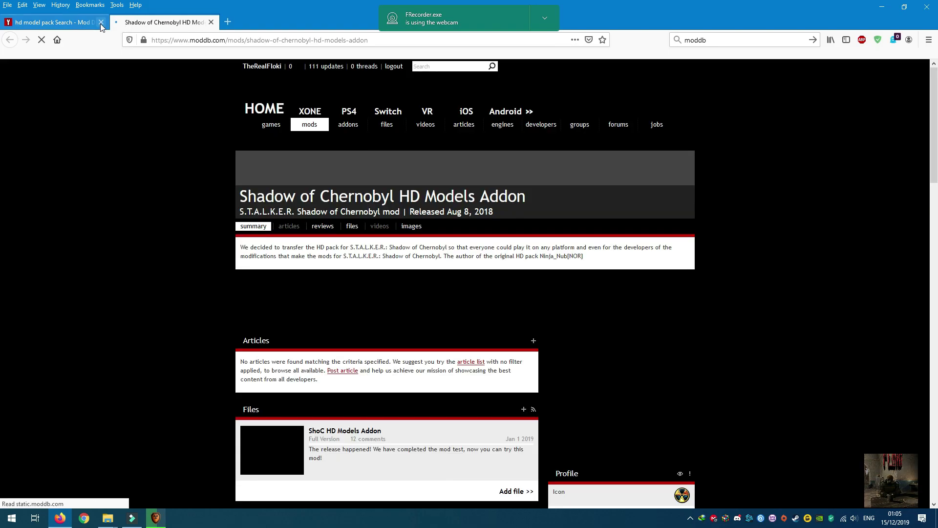
click(101, 22)
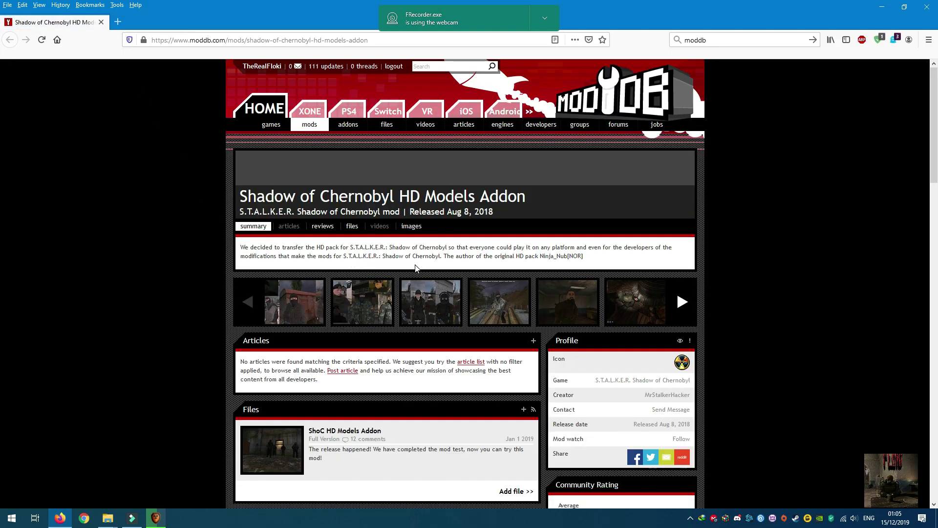
scroll(421, 300, down, 3)
scroll(421, 300, down, 3)
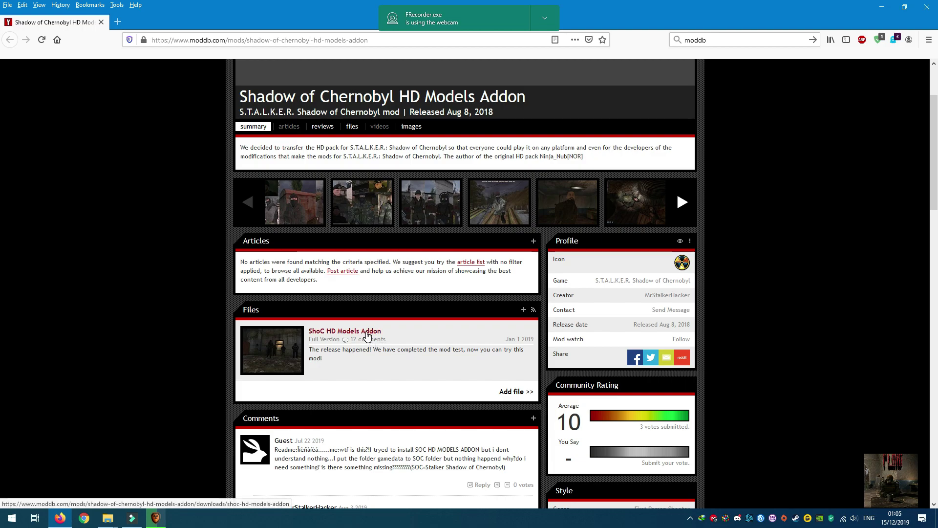
click(368, 335)
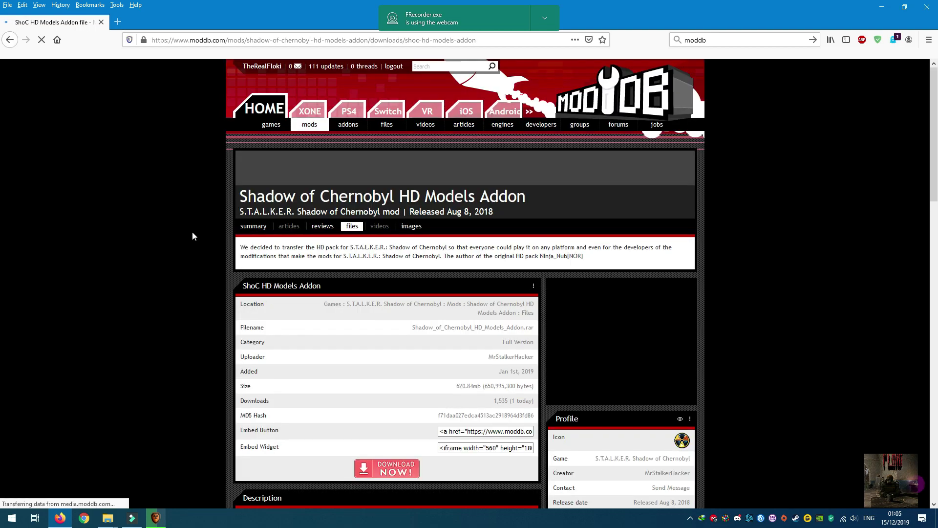
scroll(195, 235, down, 3)
click(394, 318)
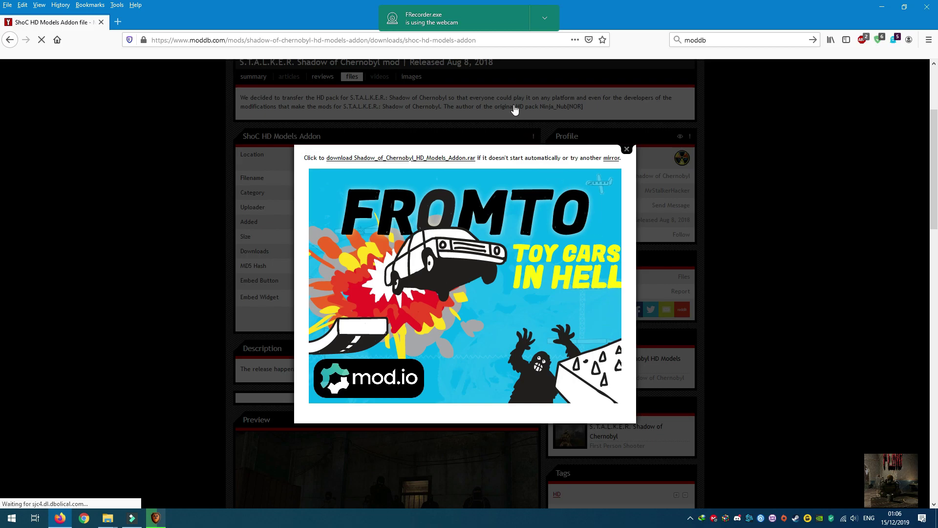
Start the 620.8 MB HD_Models_Addon.rar download in IDM and minimize its progress window.
click(486, 303)
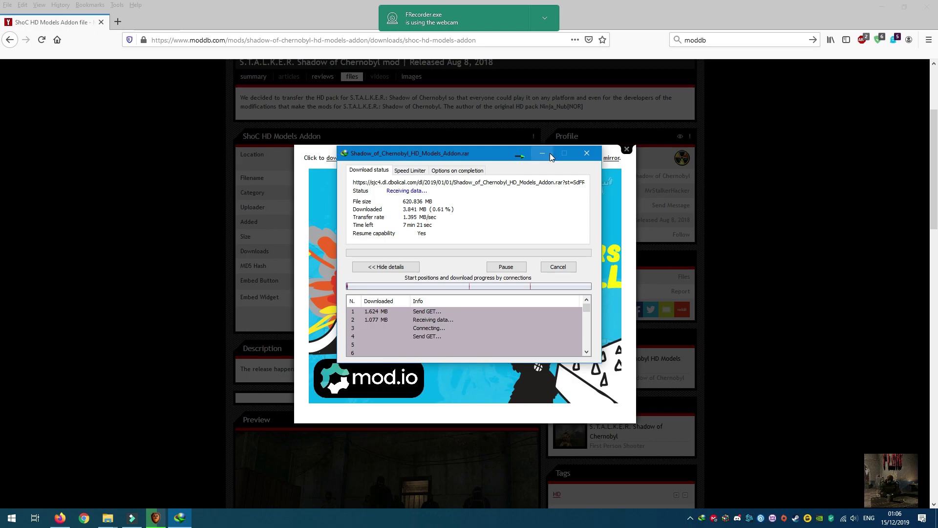
click(549, 153)
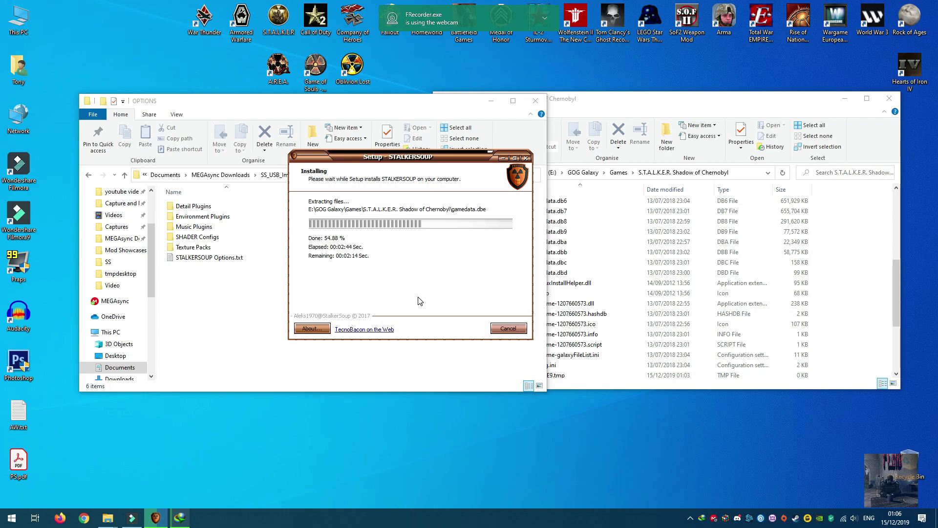
Open the Downloads\Compressed folder from the user profile folder.
click(28, 59)
double_click(30, 67)
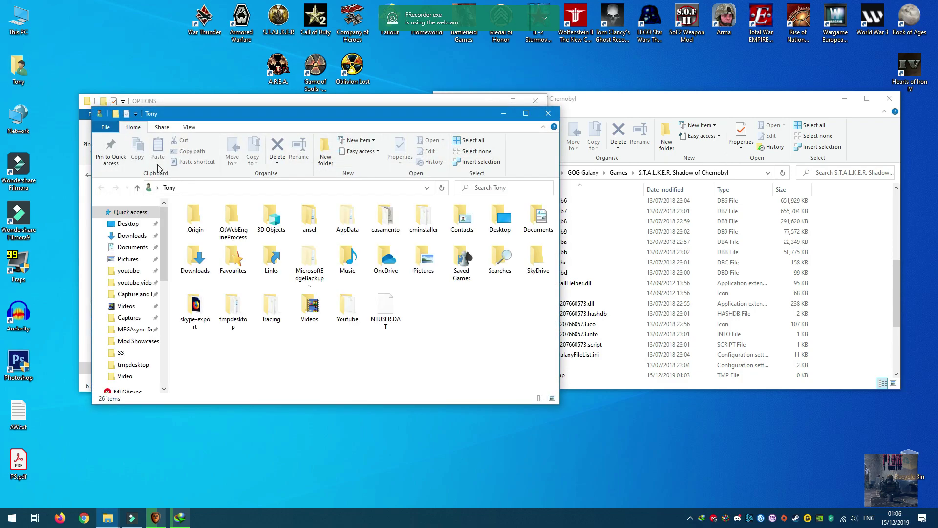
double_click(180, 264)
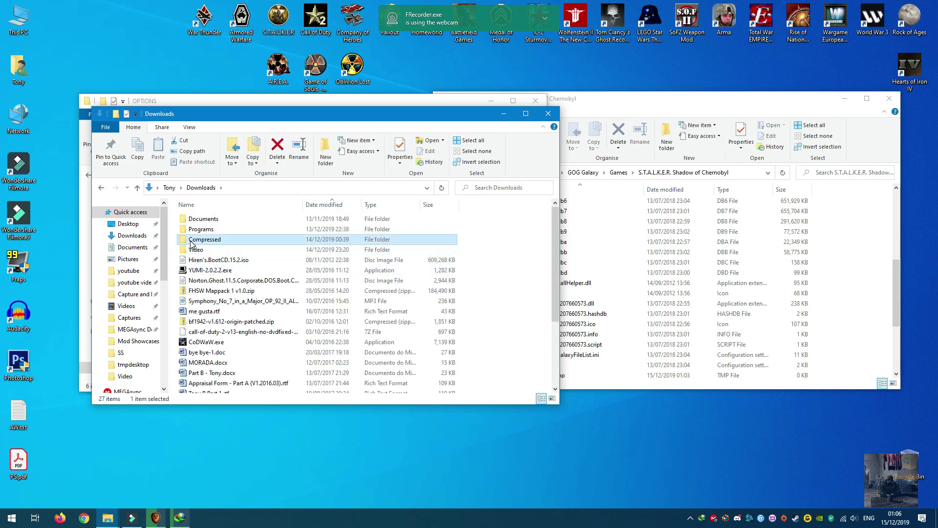
double_click(197, 239)
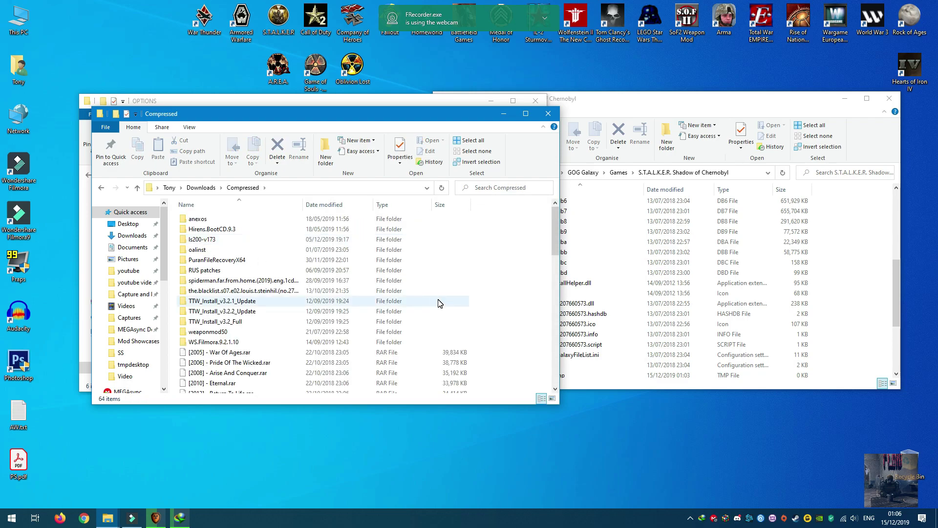
scroll(438, 302, down, 2)
scroll(438, 303, down, 4)
scroll(438, 303, down, 4)
scroll(439, 303, down, 5)
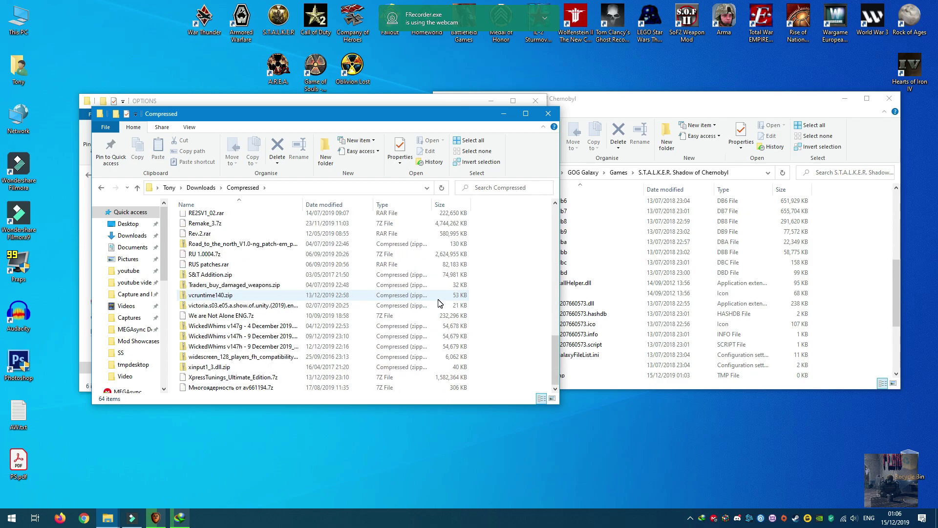
Permanently delete XpressTunings_Ultimate_Edition.7z and move the setup progress dialog aside.
click(259, 377)
key(shift+Delete)
key(Return)
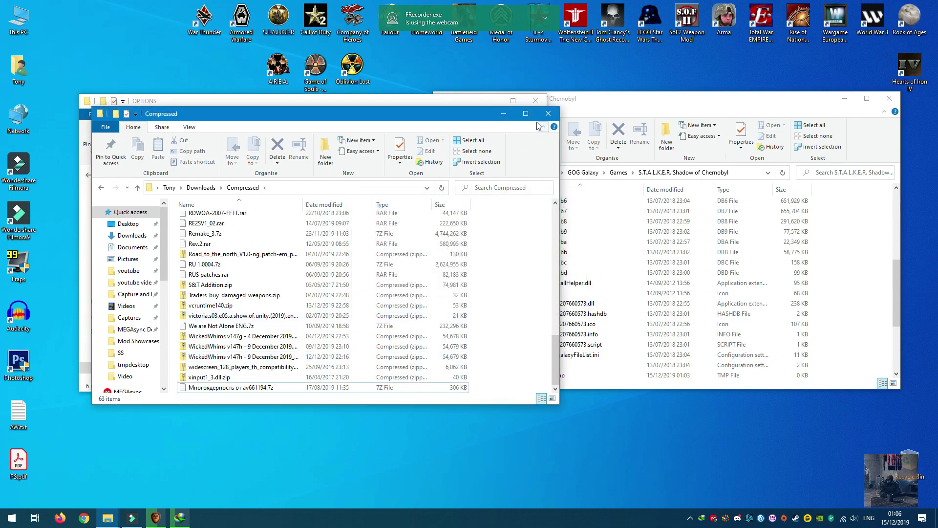
click(500, 115)
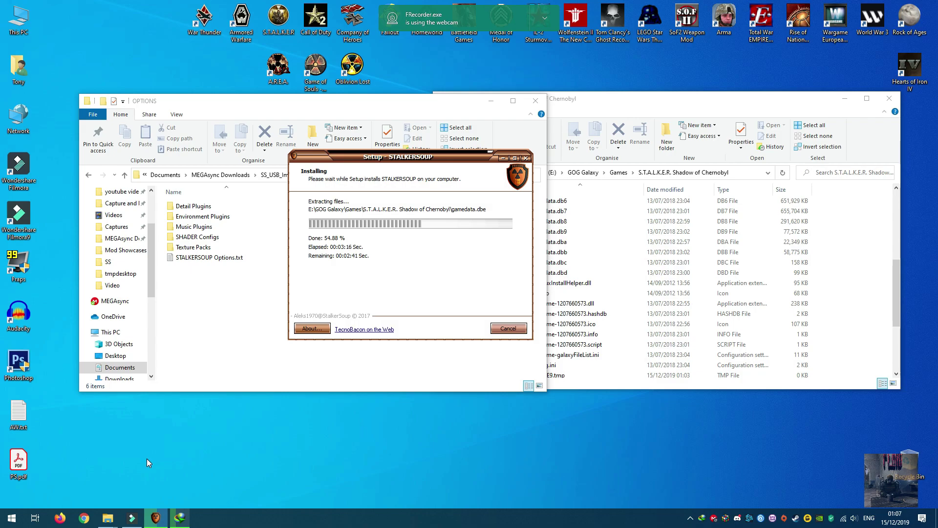
mouse_move(432, 161)
mouse_down()
mouse_move(534, 160)
mouse_move(498, 149)
mouse_up()
mouse_move(107, 517)
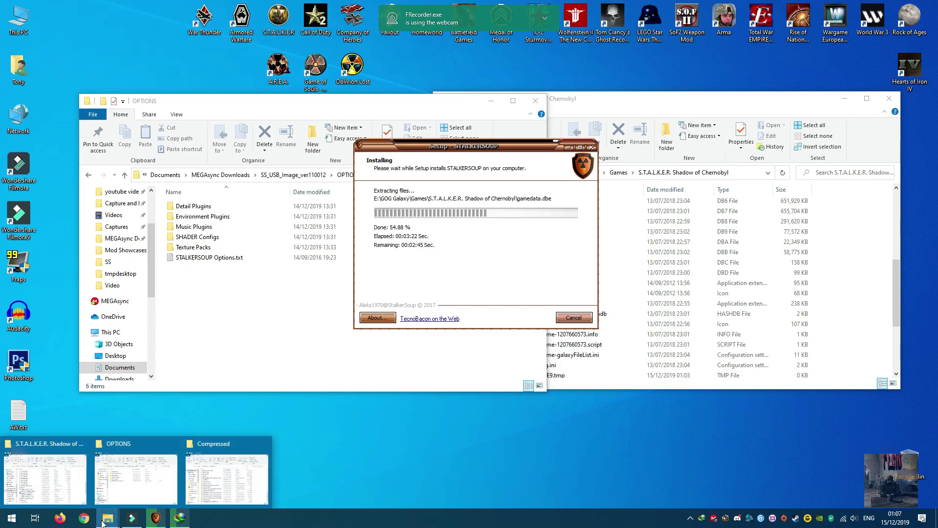
Permanently delete the three WickedWhims zip archives.
click(213, 477)
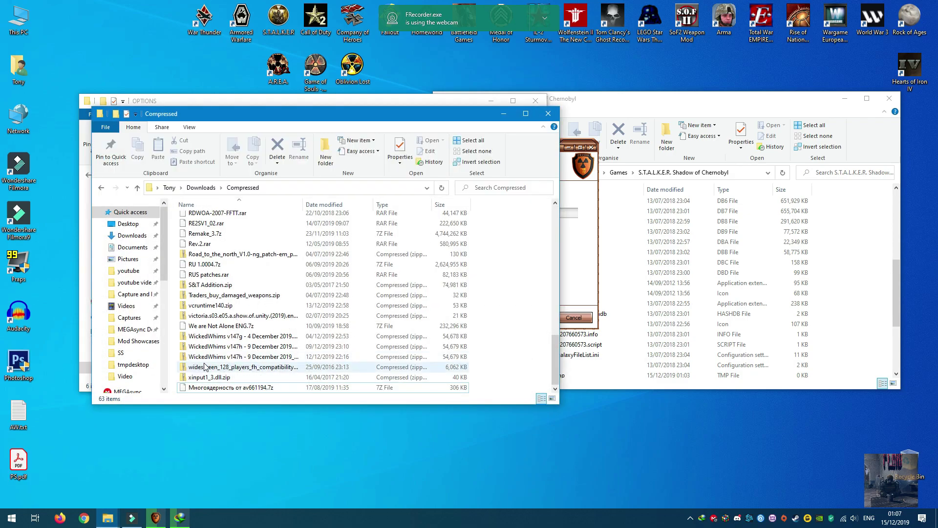
click(225, 357)
key(shift+Up)
key(shift+Up)
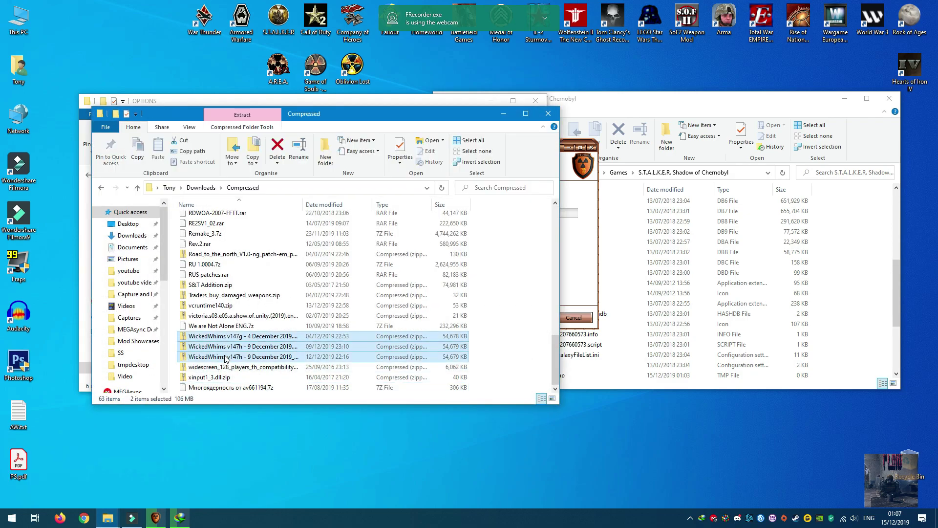
key(shift+Delete)
key(Return)
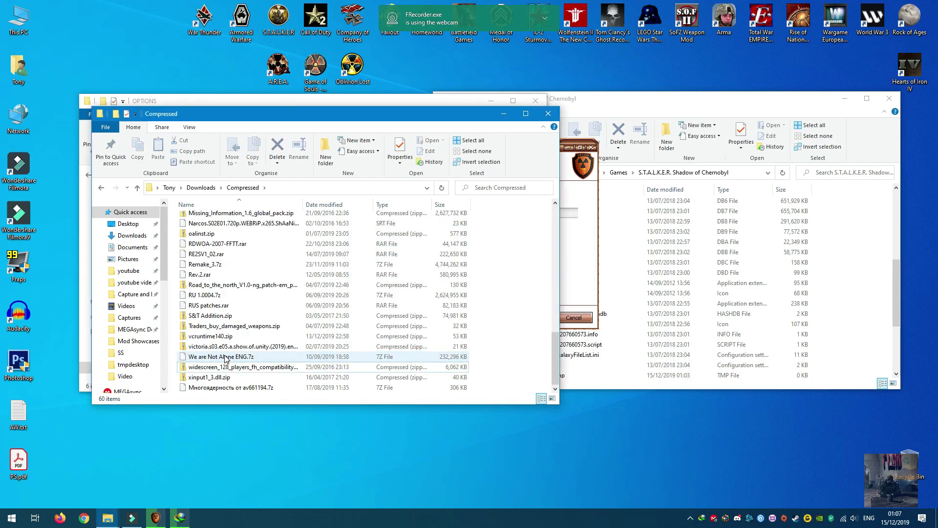
Permanently delete the Narcos subtitle file.
click(226, 357)
key(Down)
key(Down)
key(Down)
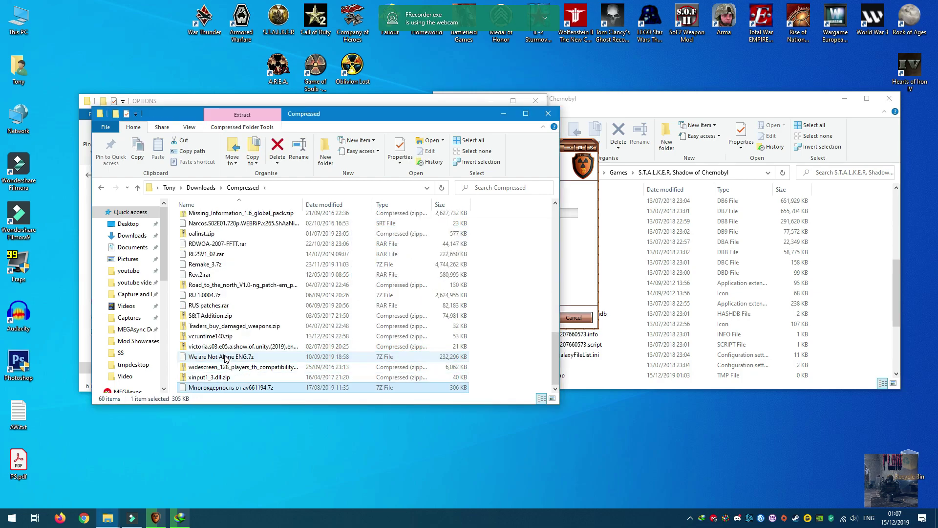
key(Up)
key(Up)
key(Up)
key(Up)
key(Up)
key(Up)
key(Up)
key(Up)
key(Up)
key(Up)
key(Up)
key(Up)
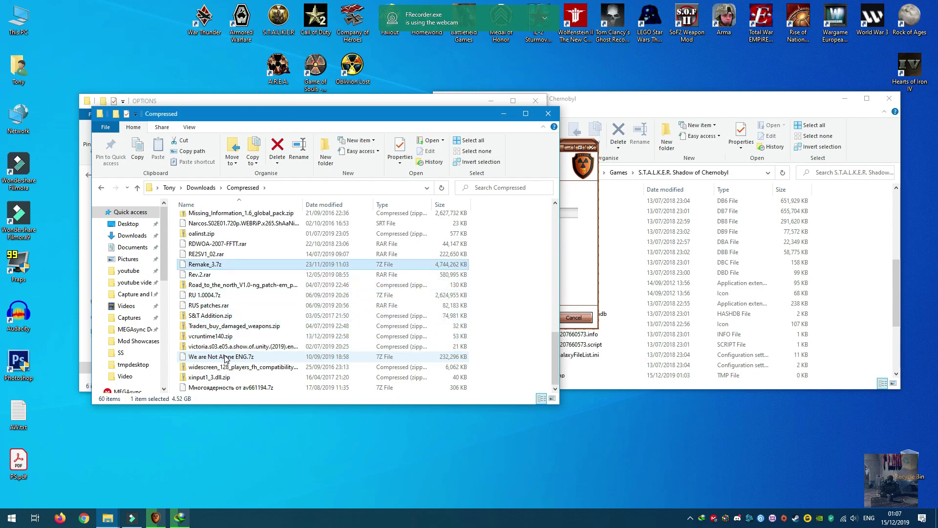
key(Up)
key(Up)
key(Up)
key(Up)
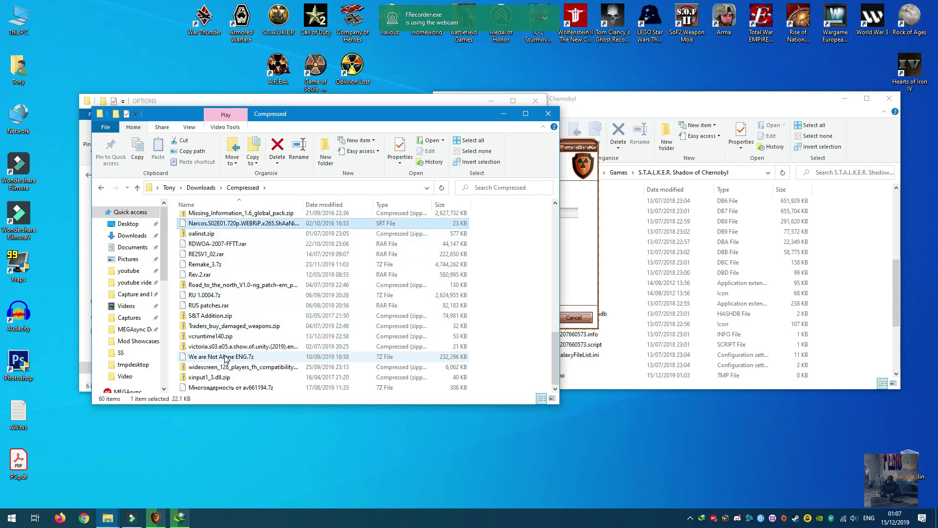
key(shift+Delete)
key(Return)
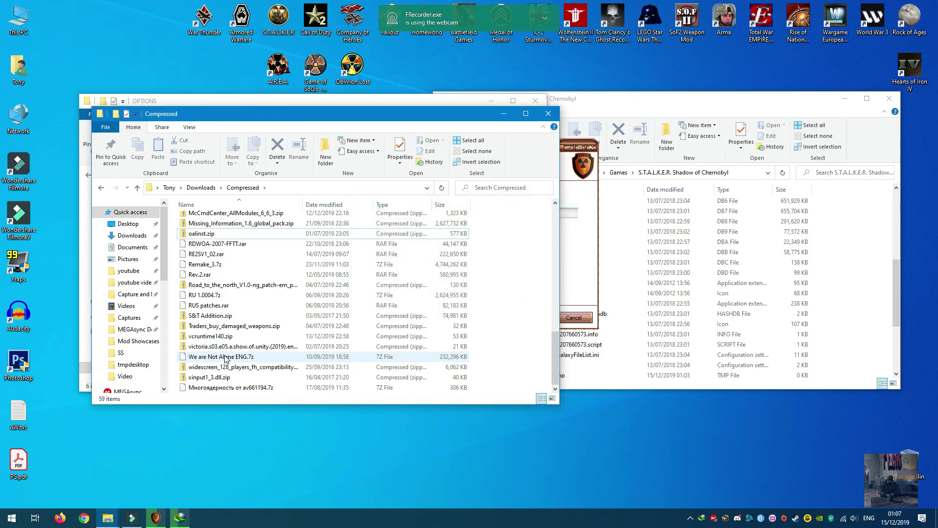
Open Remake_3.7z as an archive in 7-Zip File Manager.
right_click(218, 267)
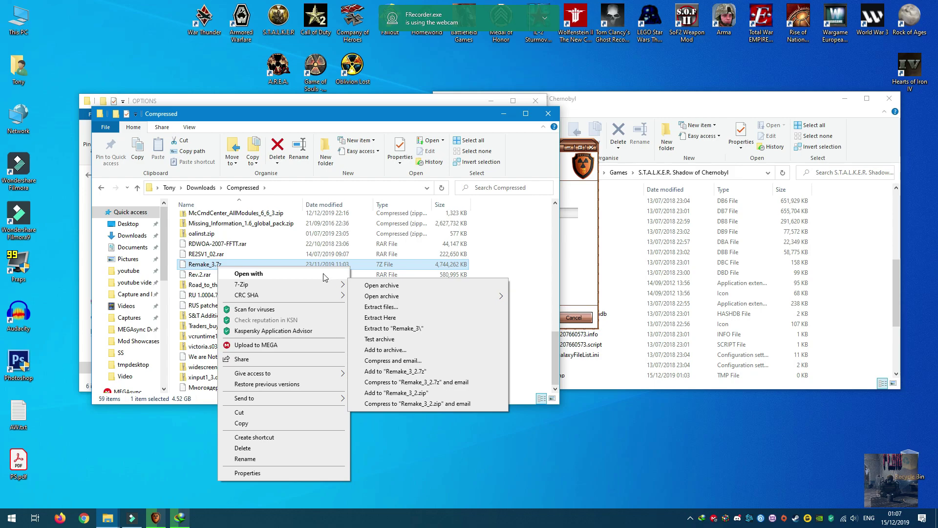
click(305, 273)
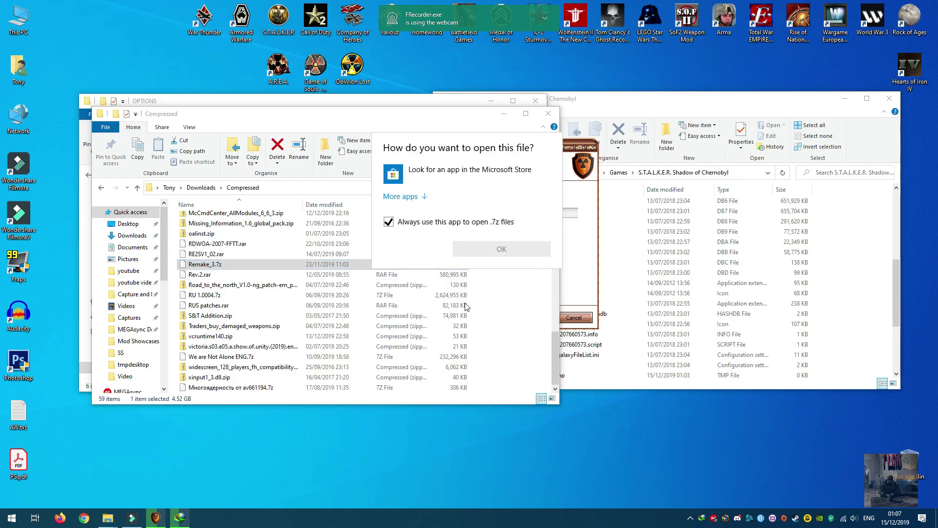
click(521, 305)
right_click(210, 267)
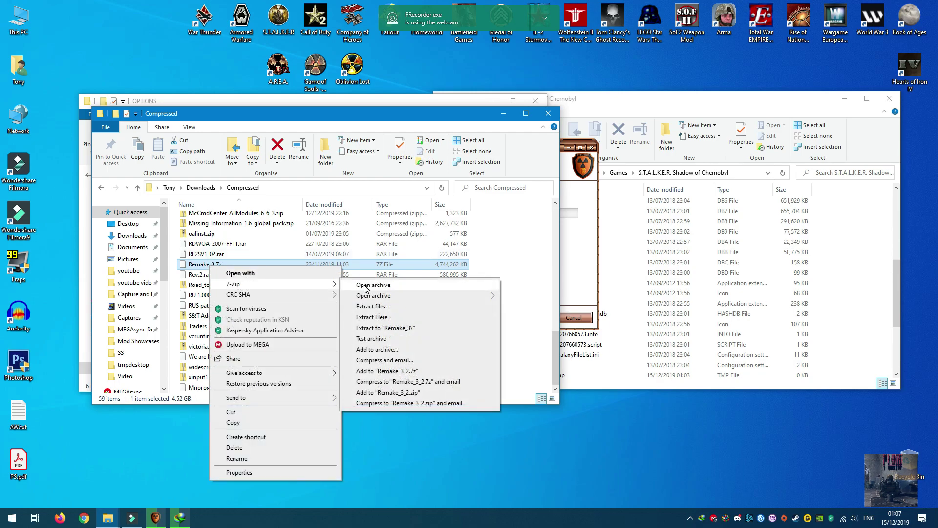
mouse_move(233, 283)
click(364, 285)
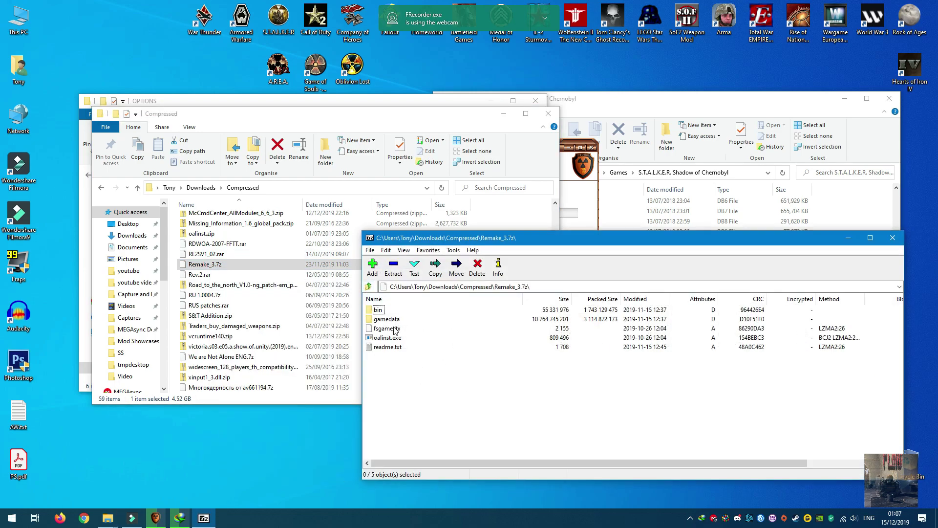
Browse the archive's bin folder, return to the root, and open readme.txt.
double_click(379, 310)
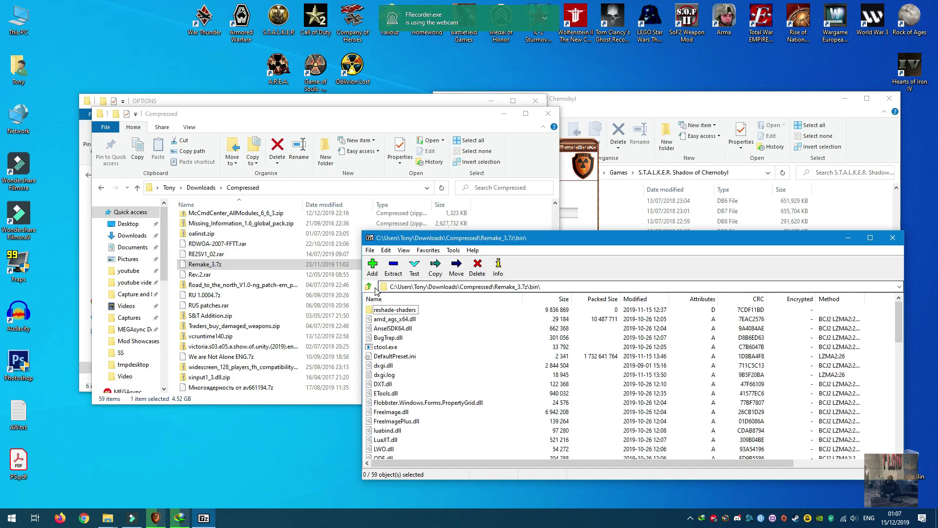
click(369, 286)
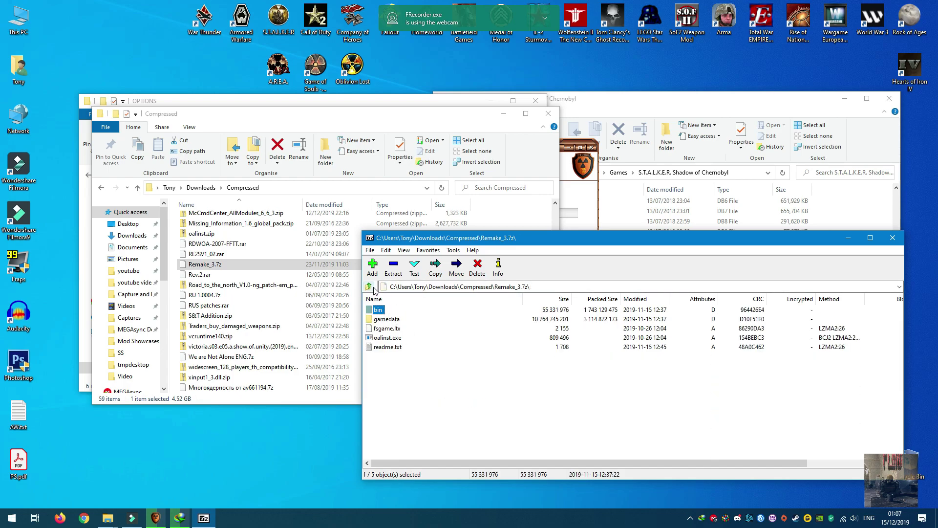
click(395, 340)
double_click(390, 346)
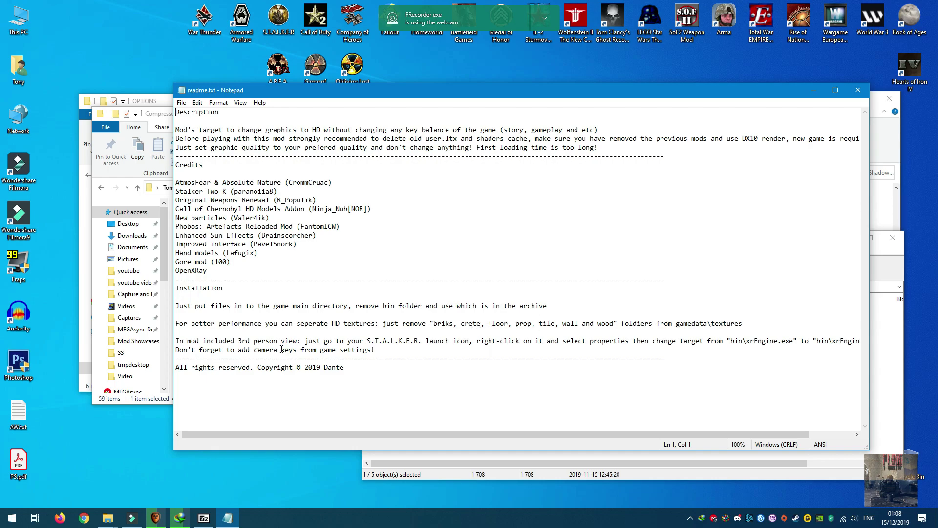
Scroll readme.txt horizontally to read its long installation-note lines.
scroll(353, 356, right, 1)
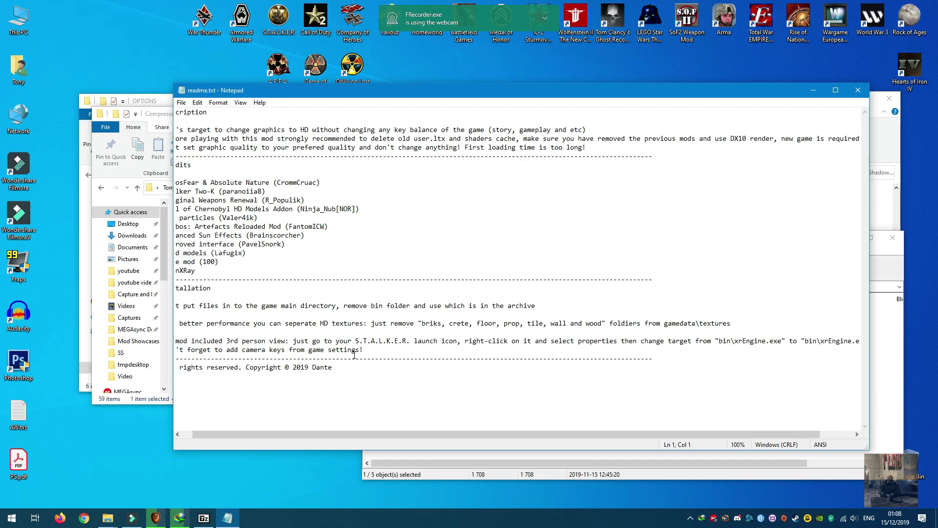
scroll(354, 355, right, 1)
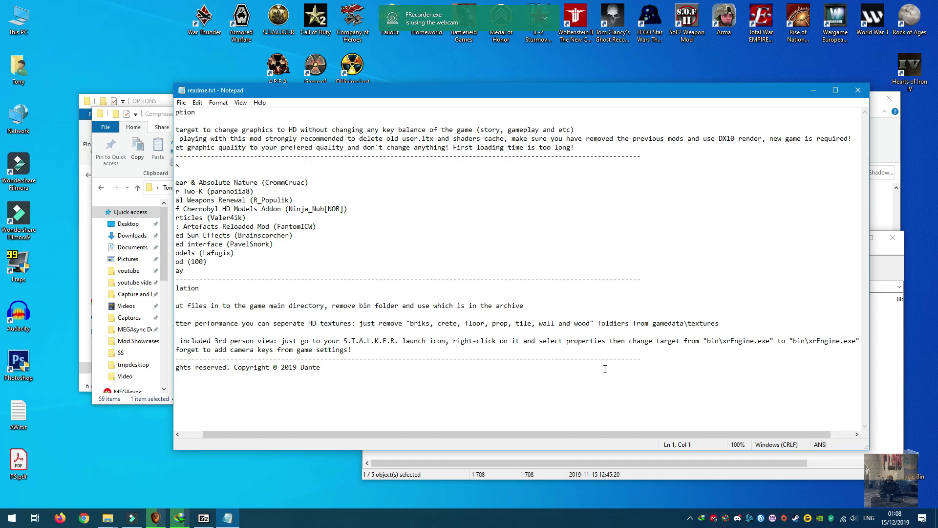
scroll(602, 376, right, 1)
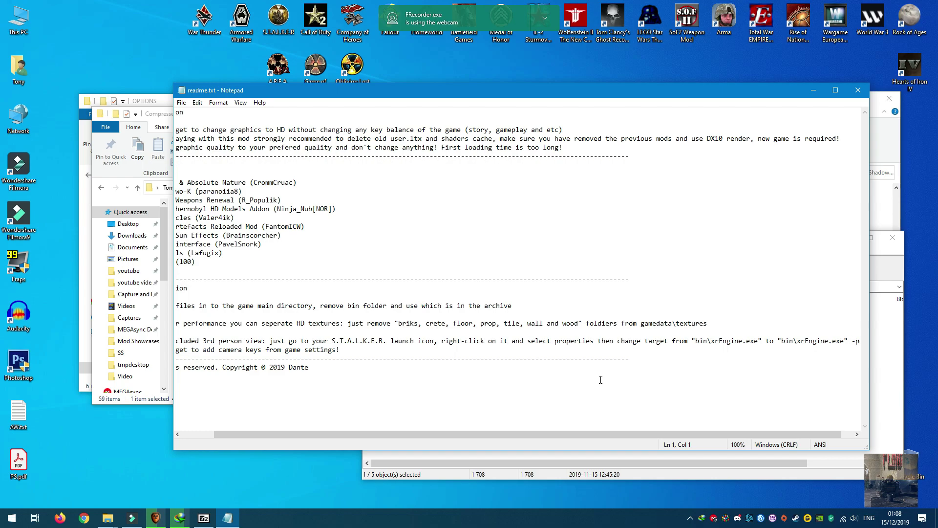
scroll(599, 382, right, 1)
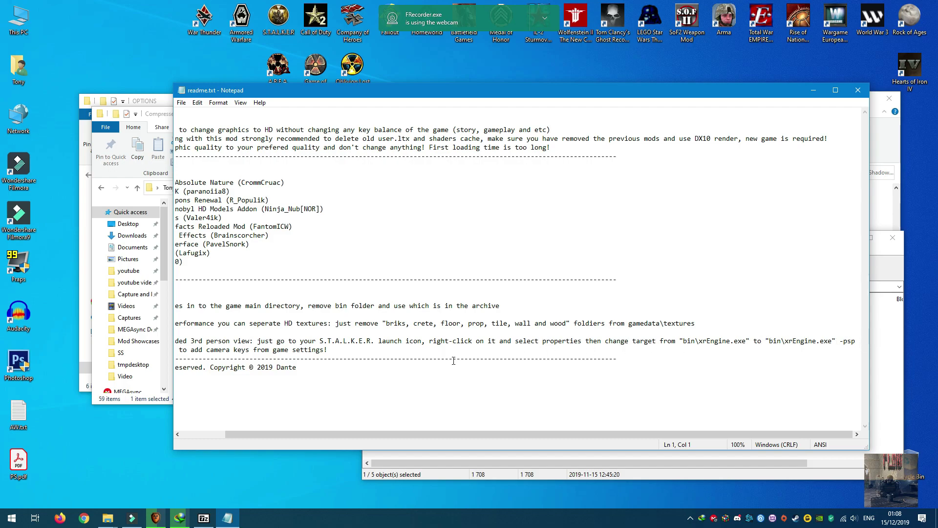
drag(346, 436, 300, 436)
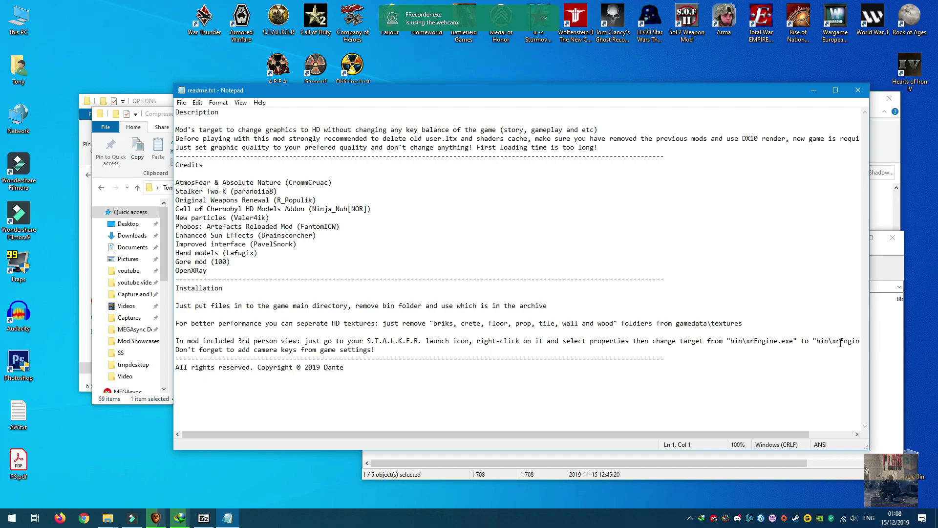
drag(599, 435, 676, 435)
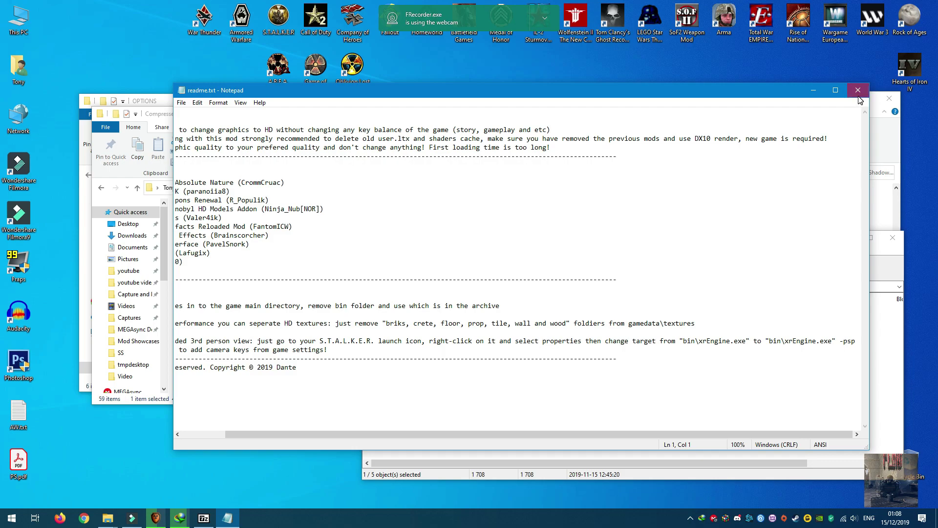
Close Notepad and 7-Zip, check the HD download, hide Compressed, and reposition the installer.
click(857, 90)
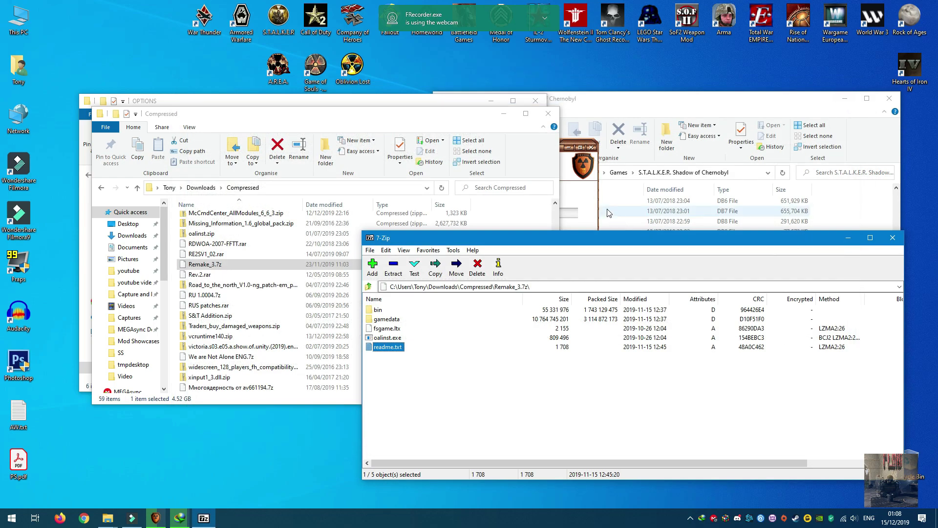
click(175, 519)
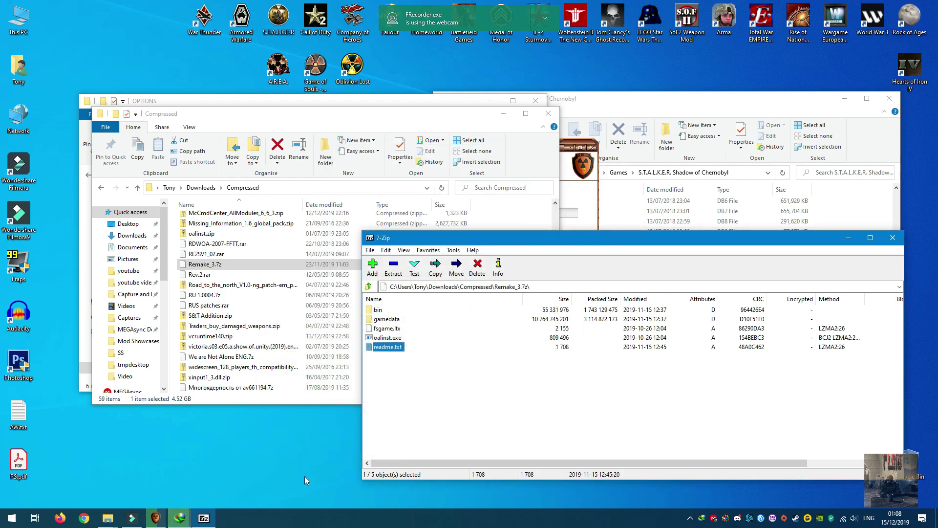
click(895, 239)
click(504, 116)
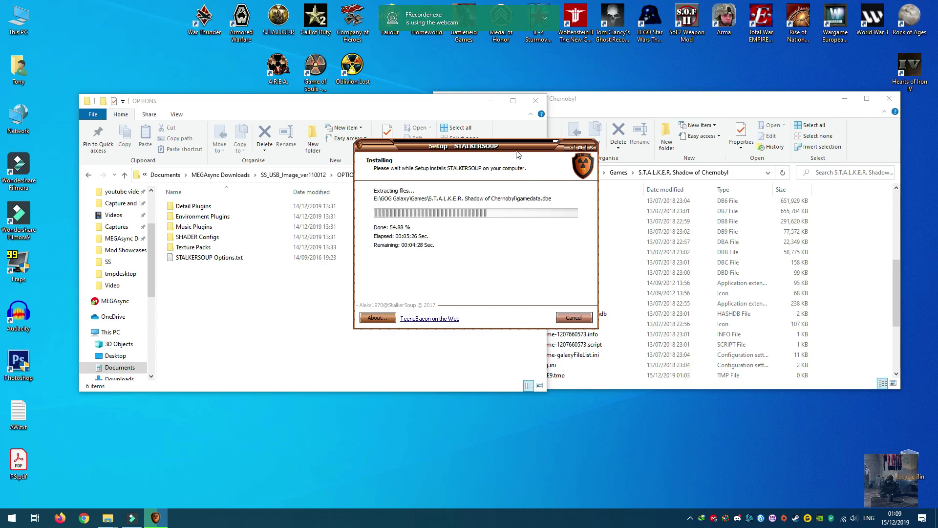
drag(517, 152, 437, 76)
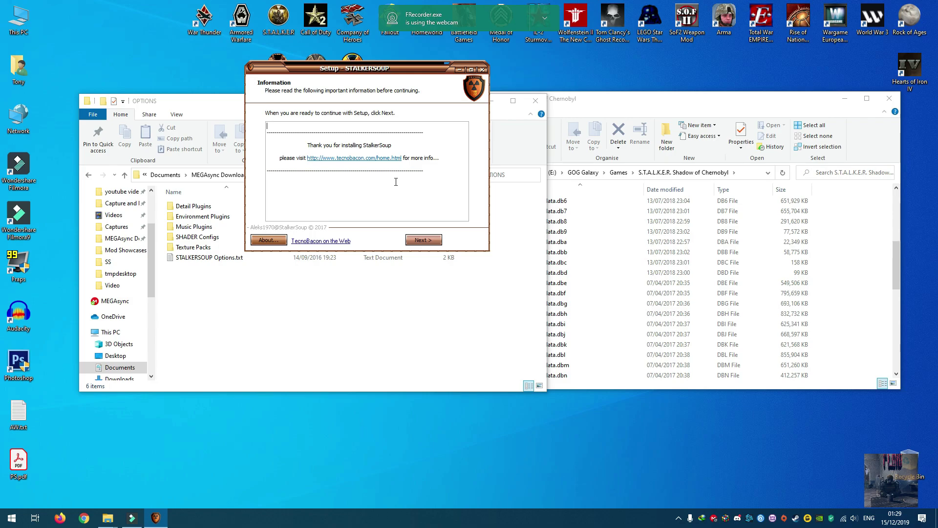
Finish StalkerSoup setup, launch it, dismiss the Game Manager menu, and minimize the launcher.
click(430, 240)
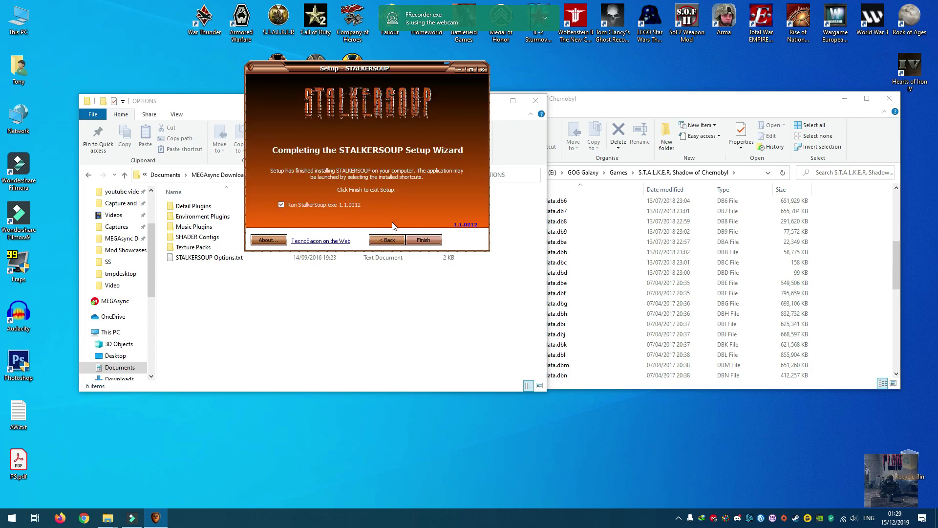
click(420, 241)
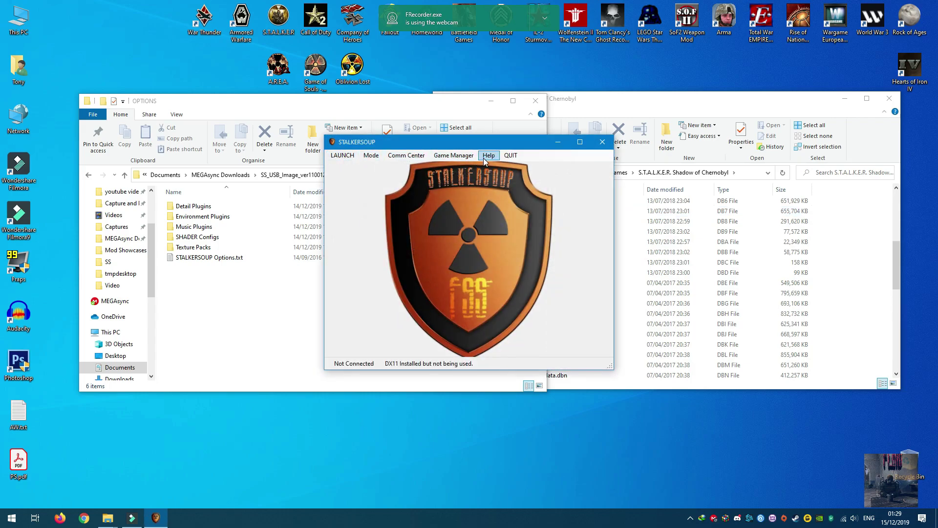
click(448, 156)
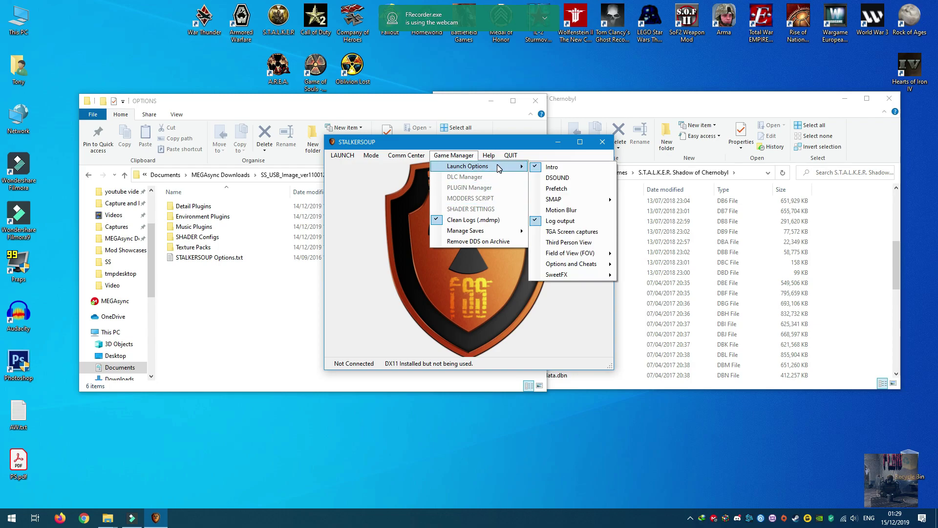
click(427, 146)
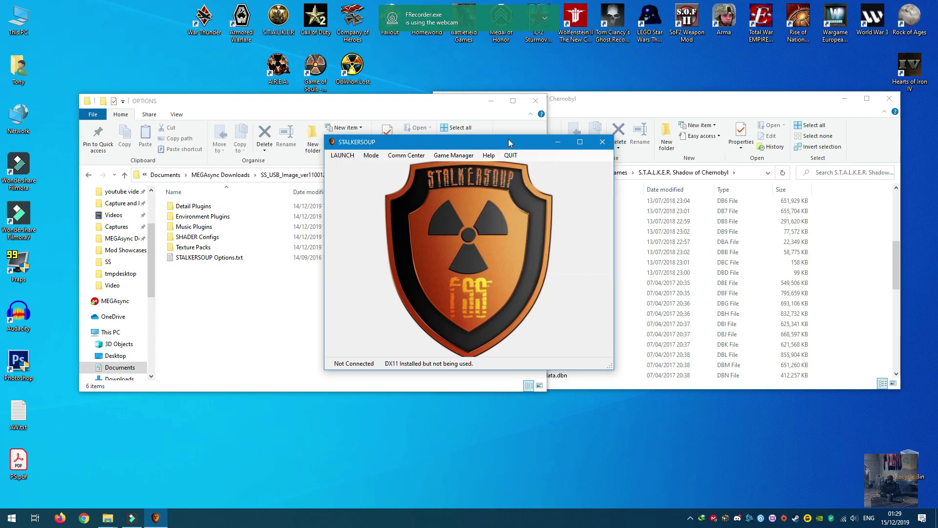
click(558, 142)
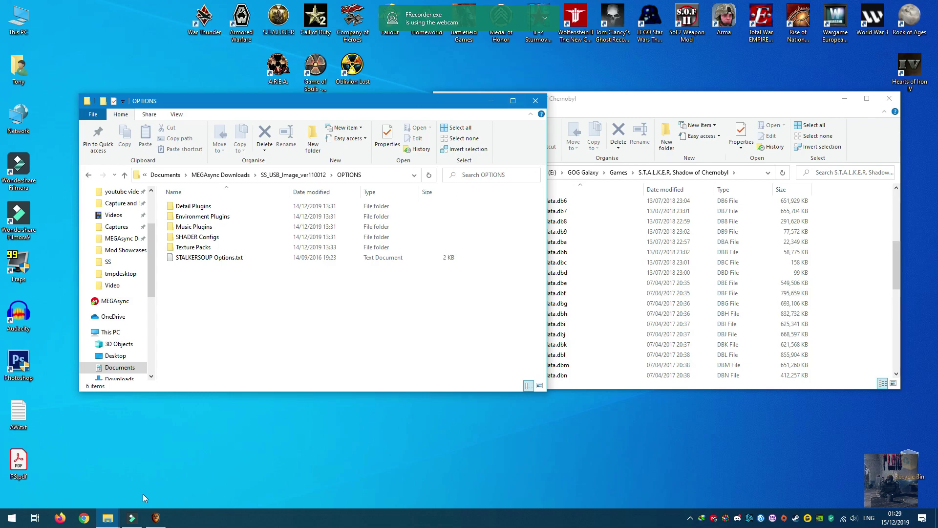
mouse_move(108, 518)
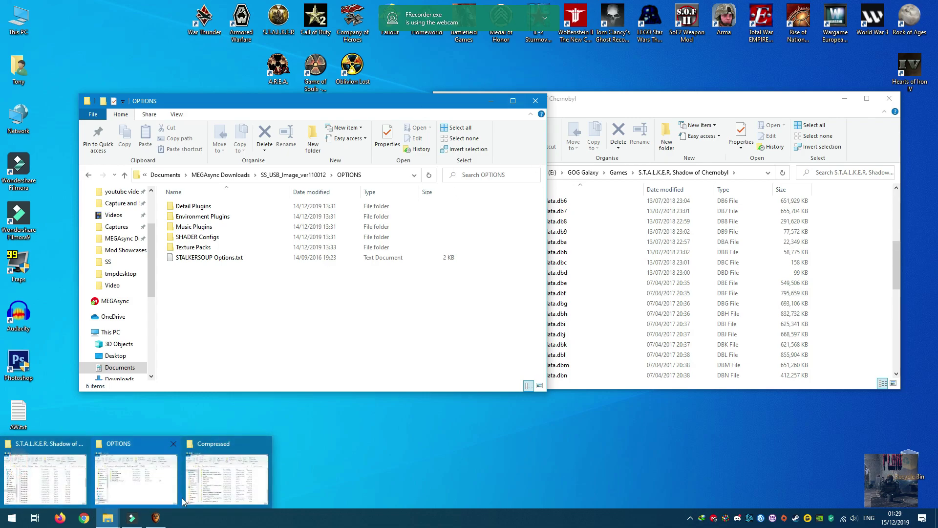
Open the HD Models Addon .rar from the Compressed folder in 7-Zip.
click(190, 499)
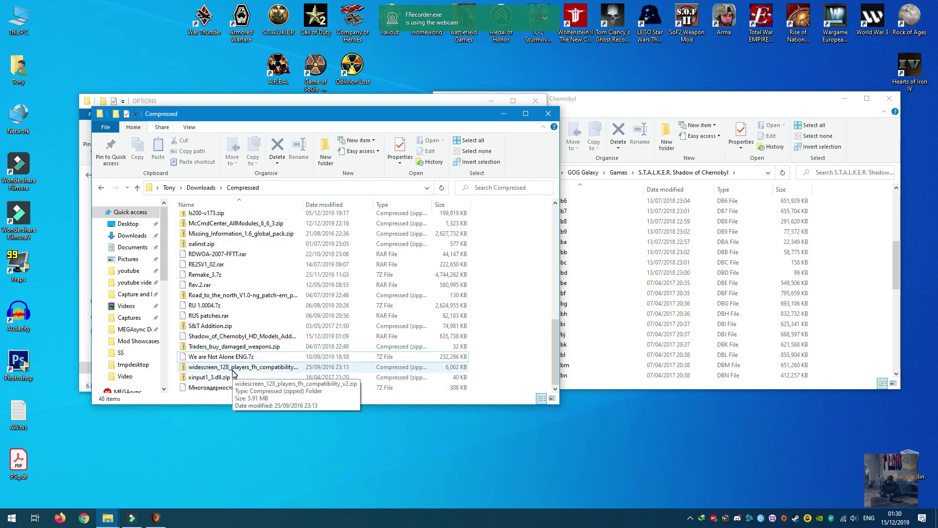
right_click(266, 333)
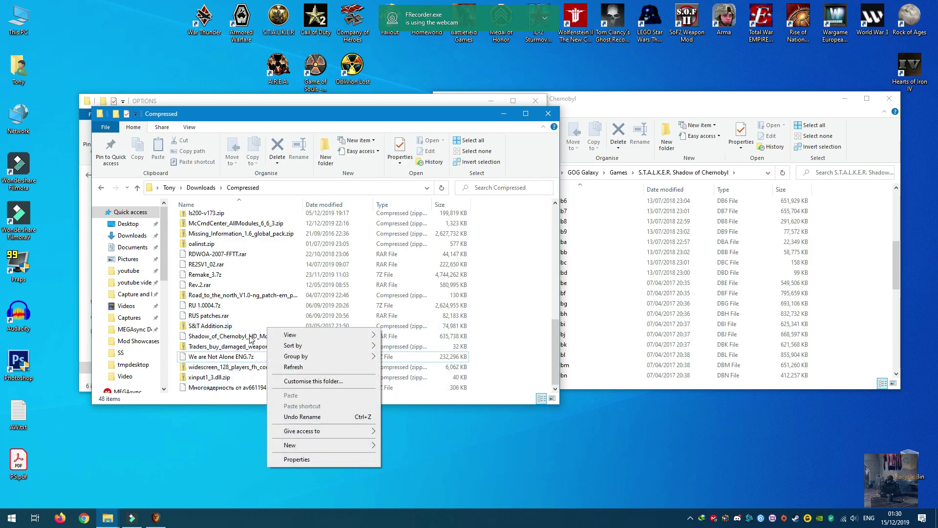
right_click(254, 338)
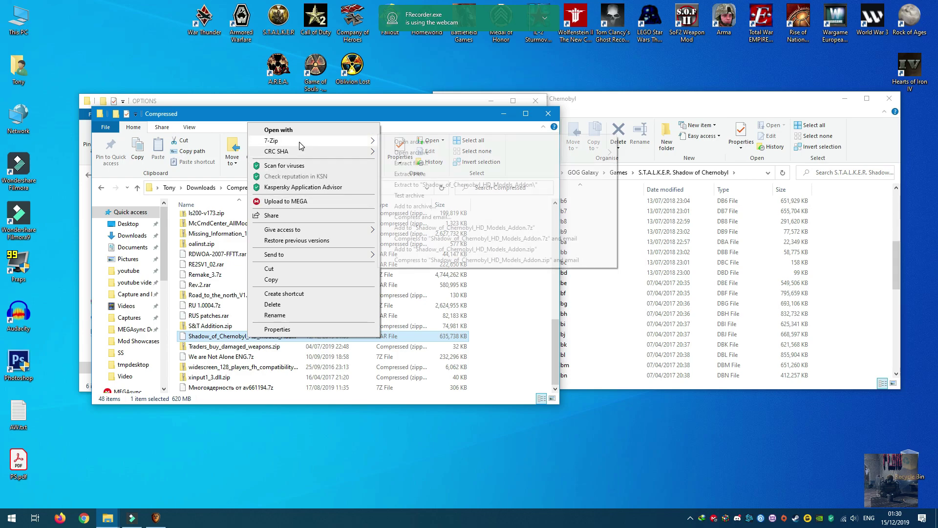
mouse_move(272, 140)
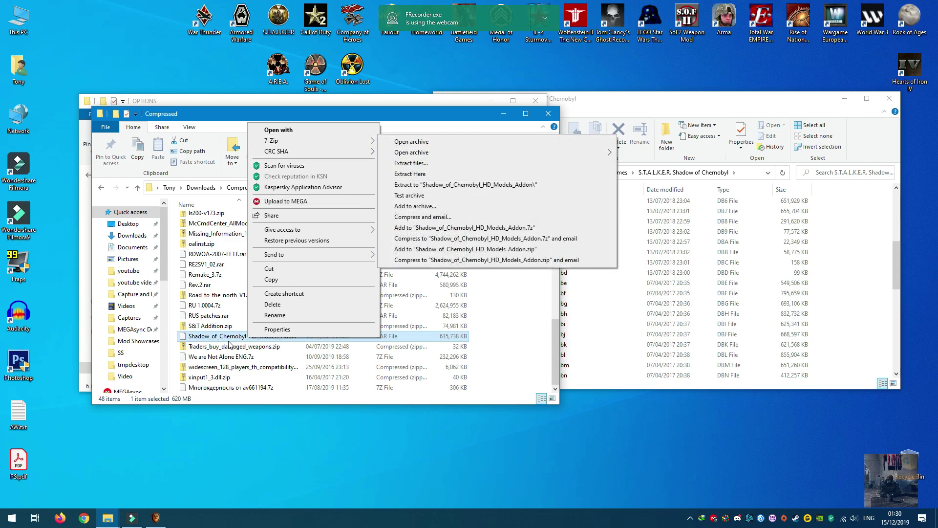
click(219, 337)
right_click(218, 337)
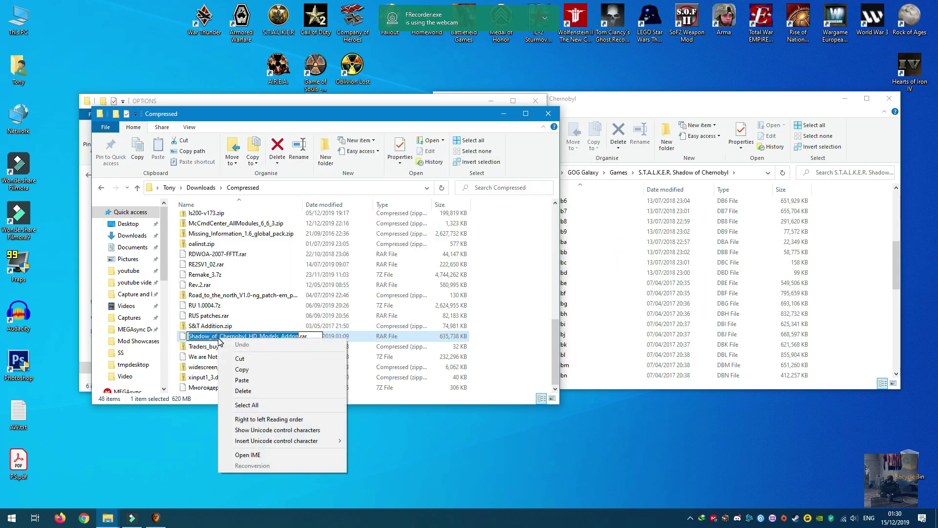
key(Escape)
key(Escape)
key(Down)
right_click(226, 338)
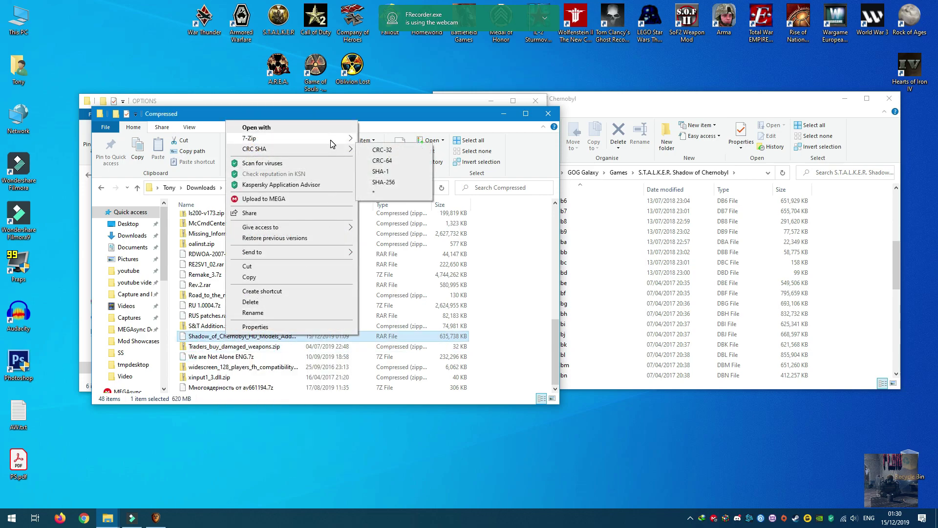
mouse_move(293, 138)
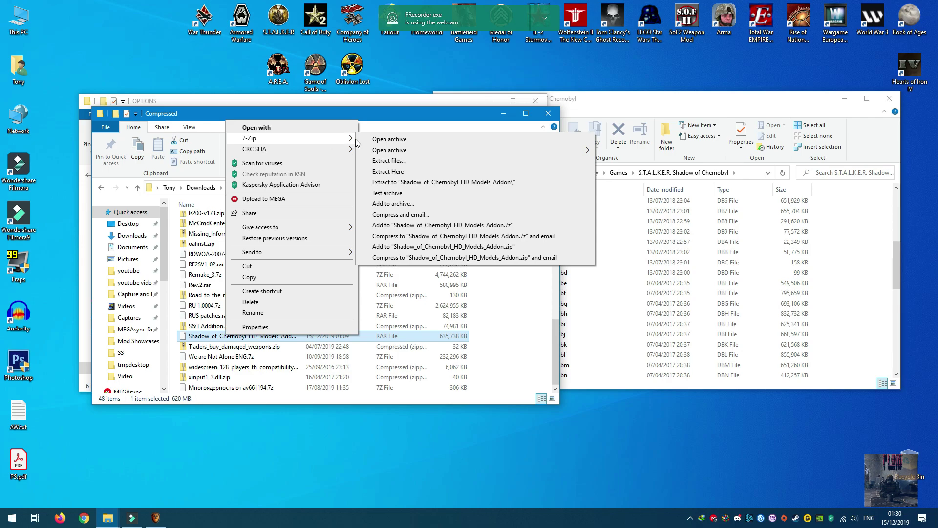
click(379, 140)
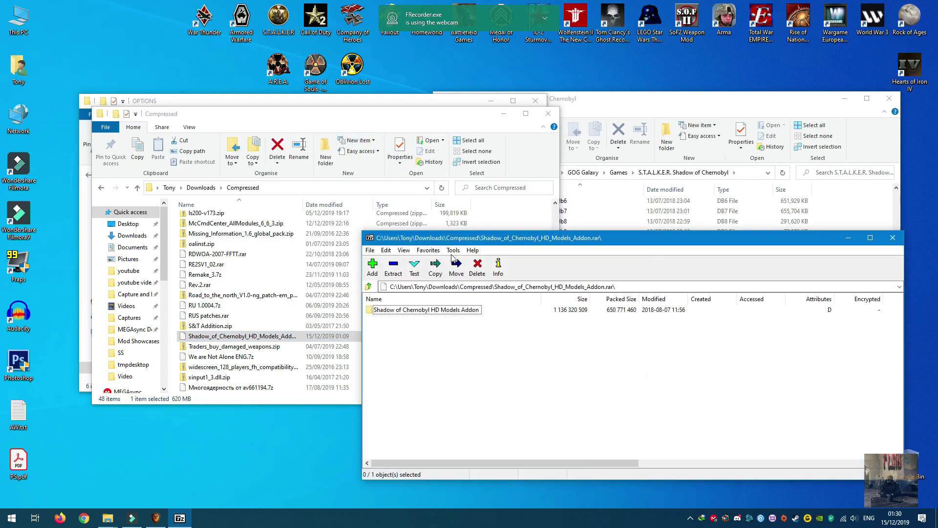
Select the archive's gamedata folder and start extracting it.
double_click(421, 311)
click(388, 310)
drag(528, 239, 382, 154)
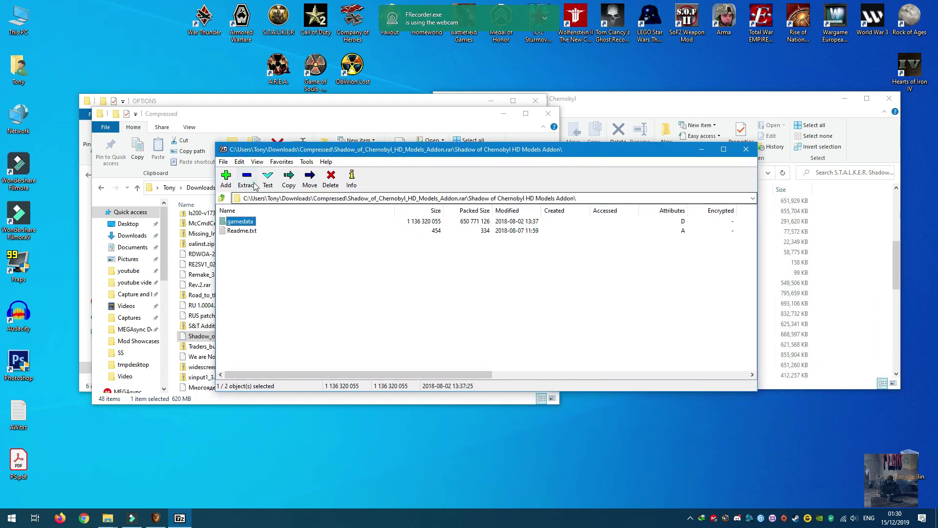
click(289, 180)
Copy the S.T.A.L.K.E.R. Shadow of Chernobyl game folder path from File Explorer.
click(684, 102)
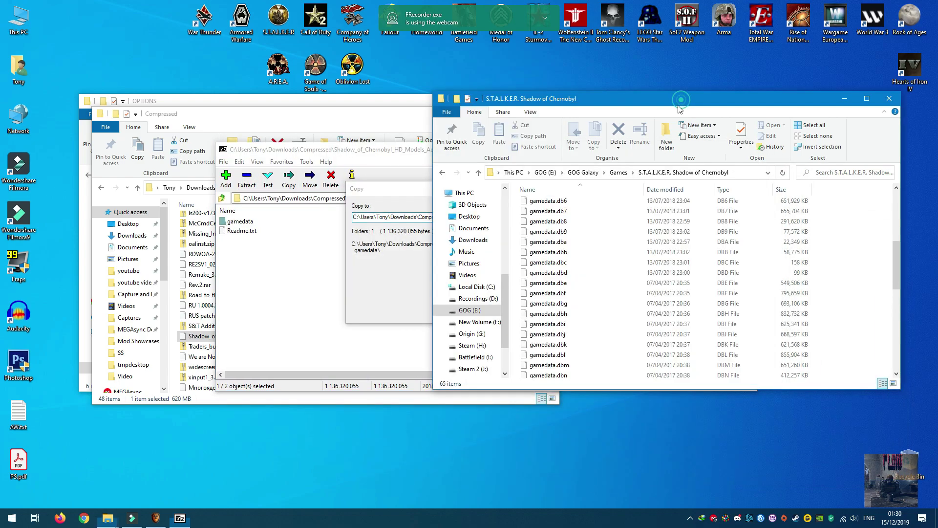
click(703, 172)
click(741, 171)
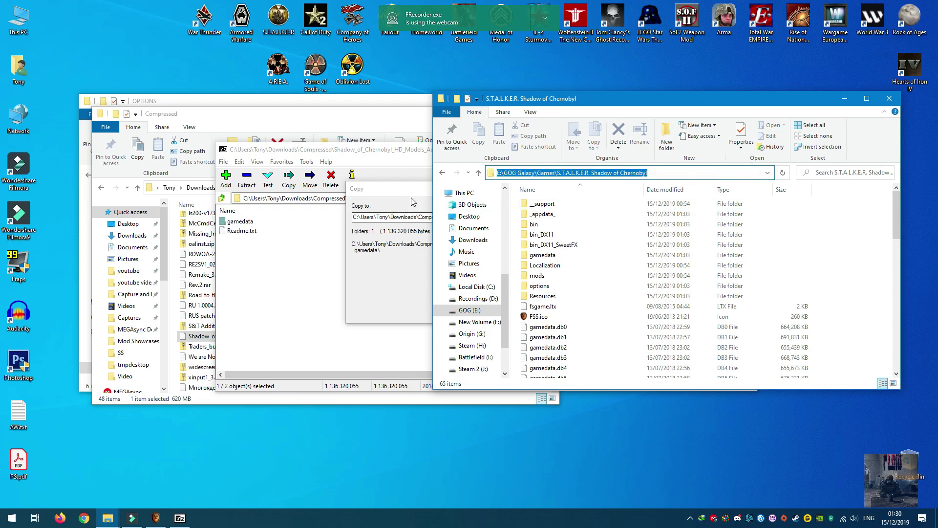
click(413, 195)
click(700, 118)
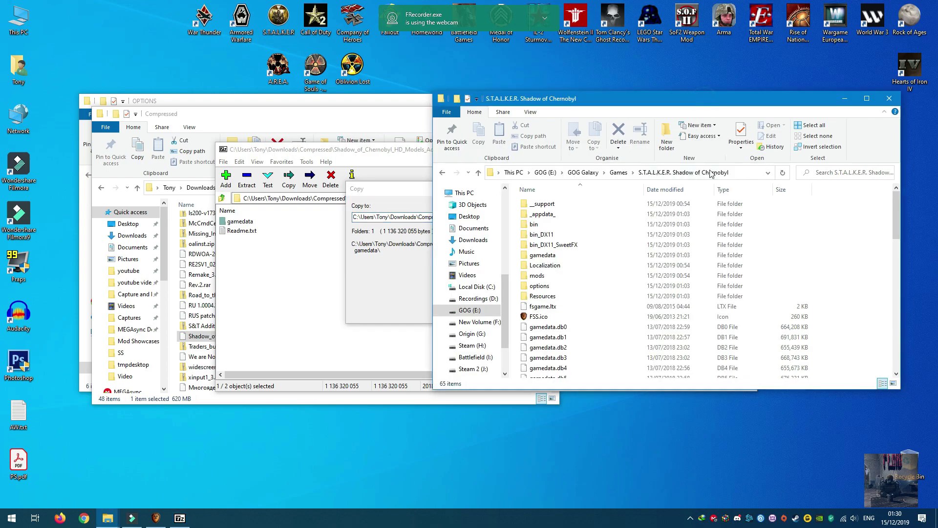
click(637, 172)
right_click(638, 172)
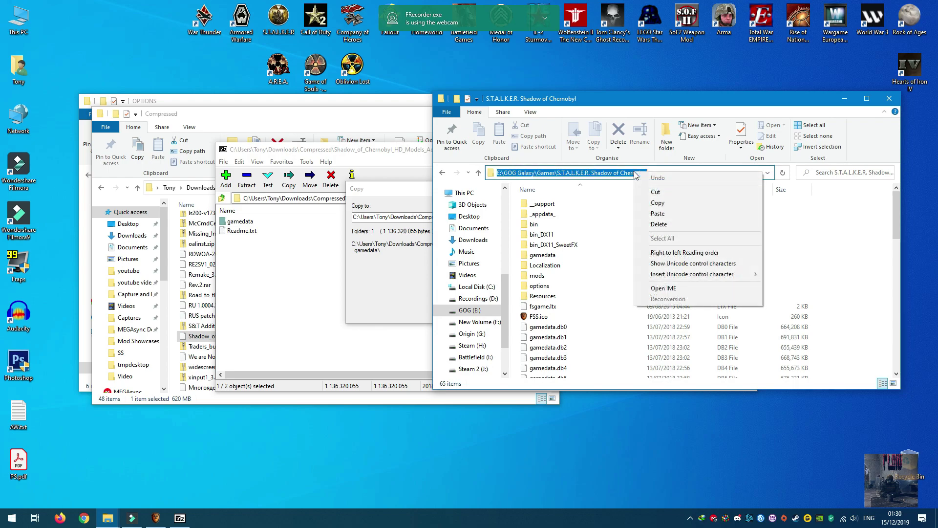
click(655, 204)
Paste the game folder path as destination and extract gamedata there.
click(390, 209)
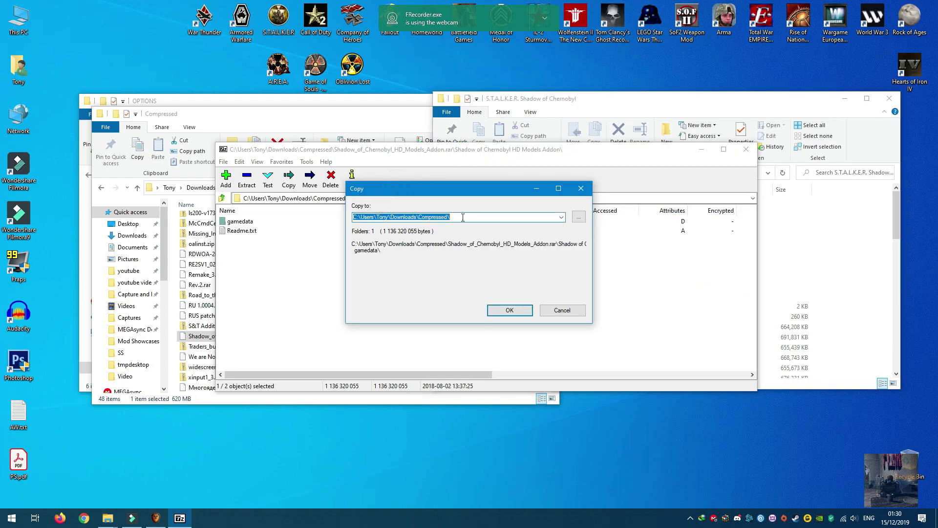
right_click(433, 219)
click(442, 263)
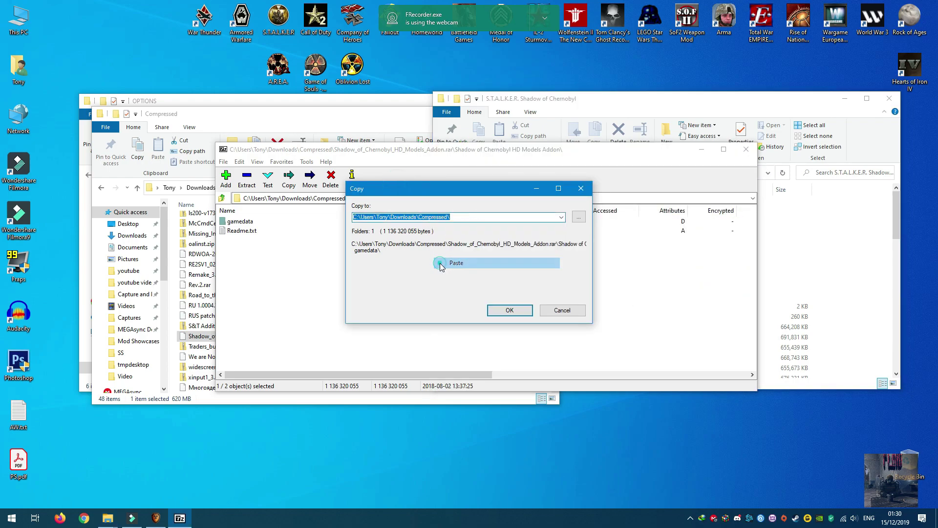
click(510, 310)
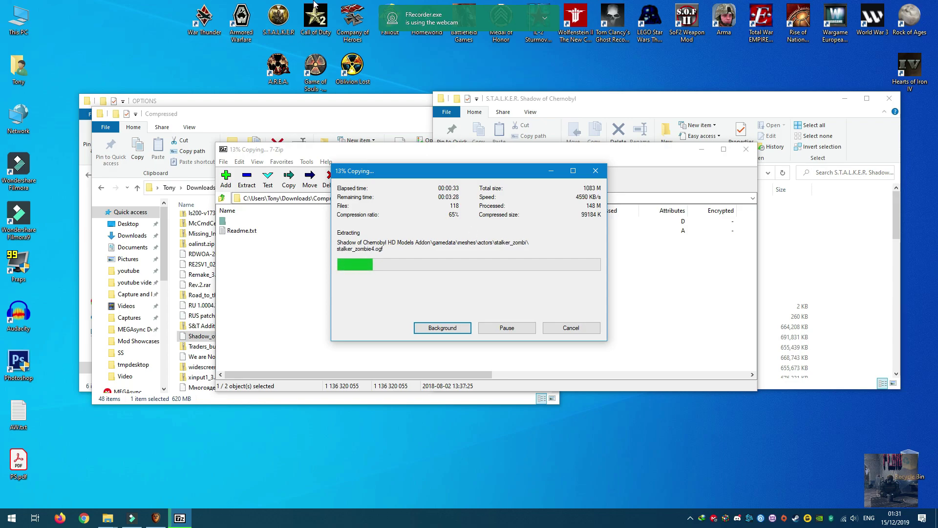
Open the Texture Packs > Absolute Nature 7z in 7-Zip and select its three gamedata files.
drag(337, 99, 308, 70)
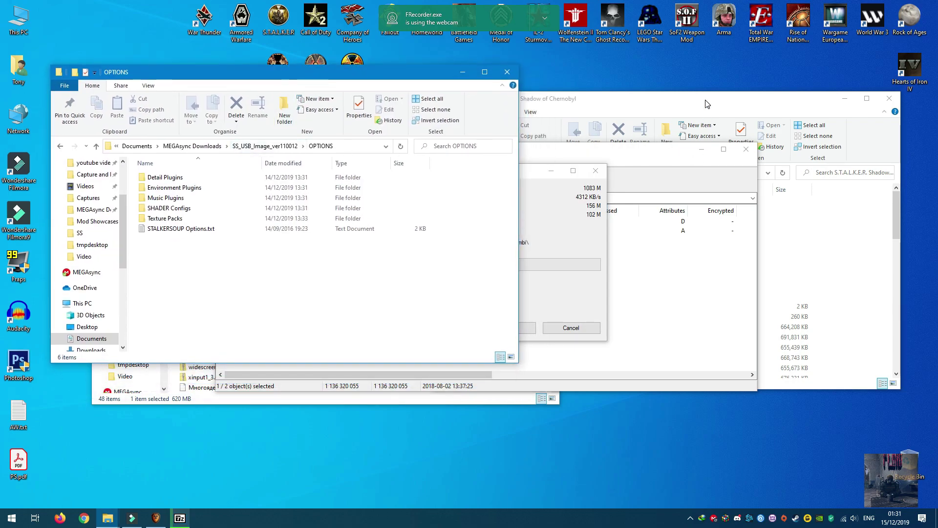
click(671, 108)
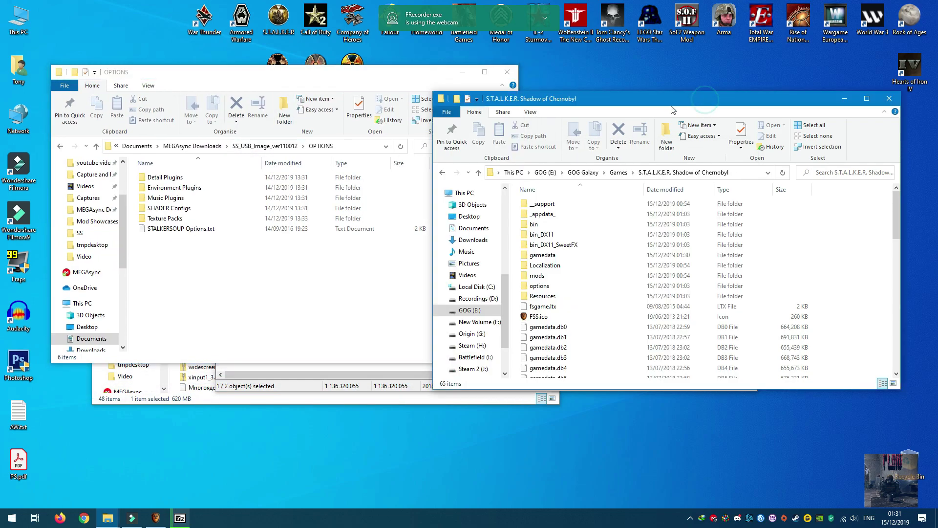
double_click(157, 219)
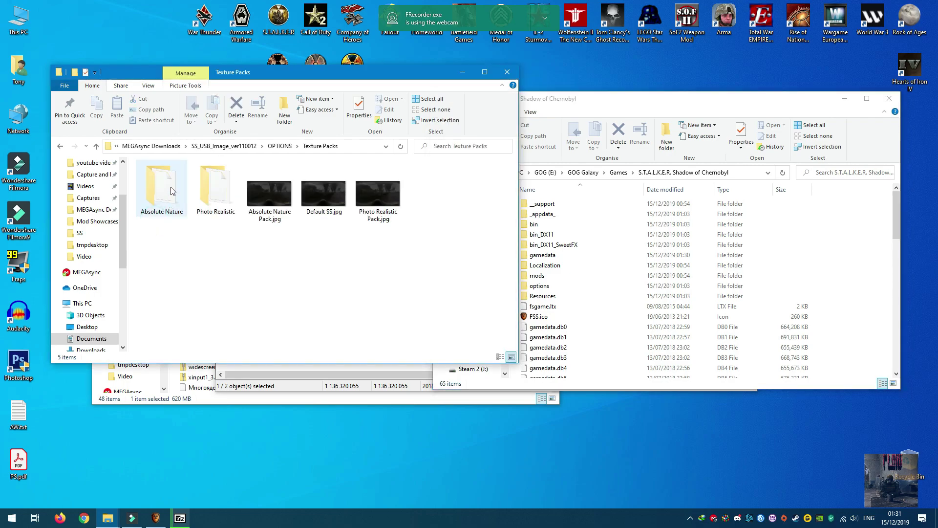
double_click(163, 195)
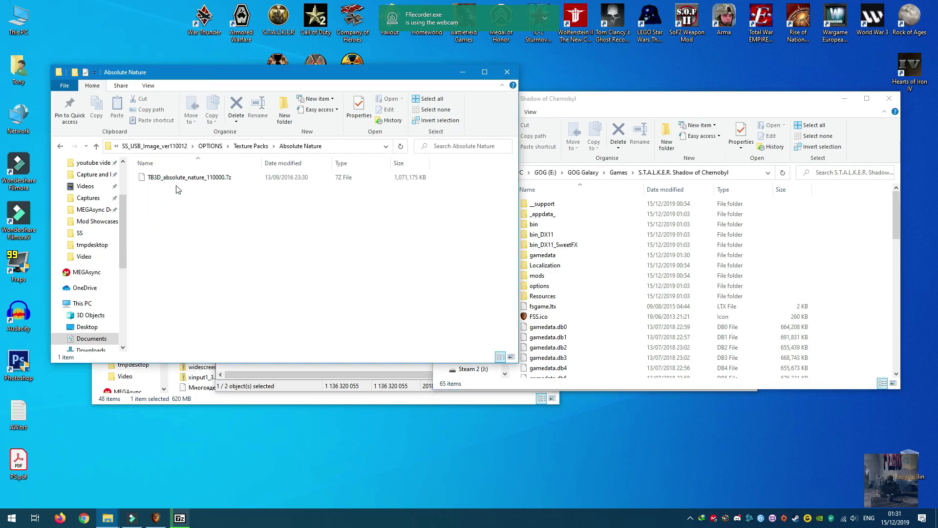
right_click(179, 179)
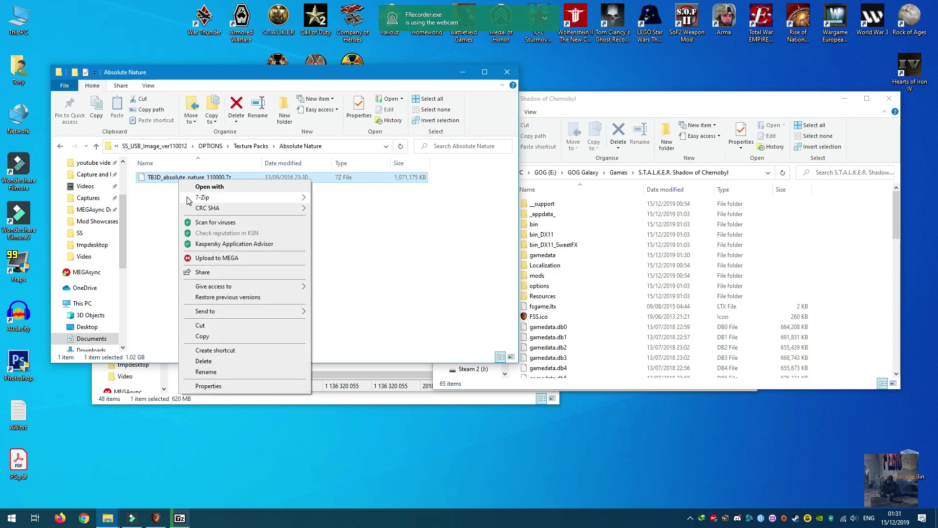
mouse_move(202, 198)
click(348, 200)
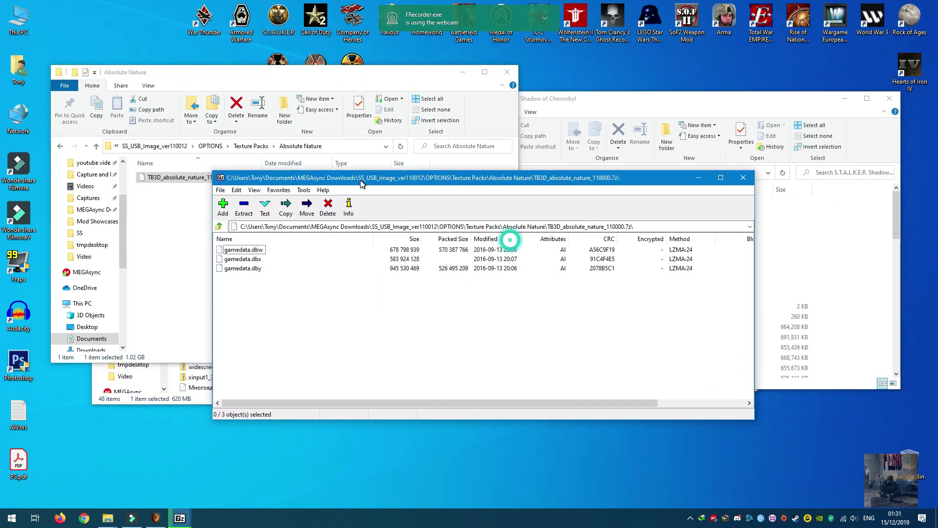
drag(314, 274, 240, 239)
Extract the Absolute Nature files into the Shadow of Chernobyl folder, then check both progress dialogs.
click(244, 209)
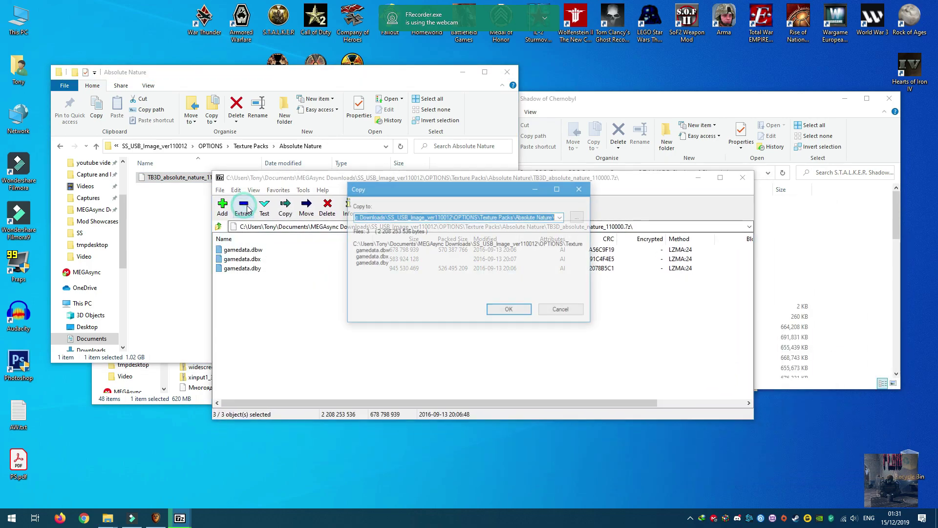
right_click(506, 221)
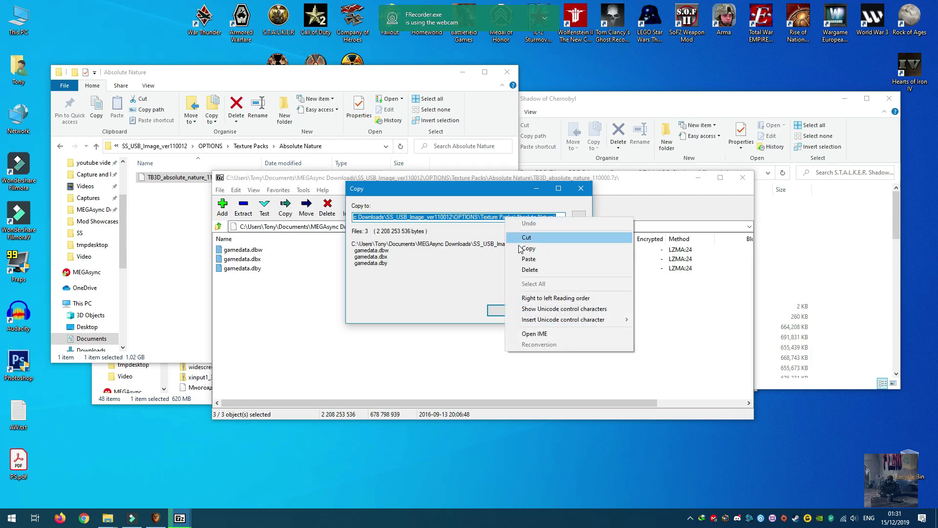
click(529, 259)
click(501, 310)
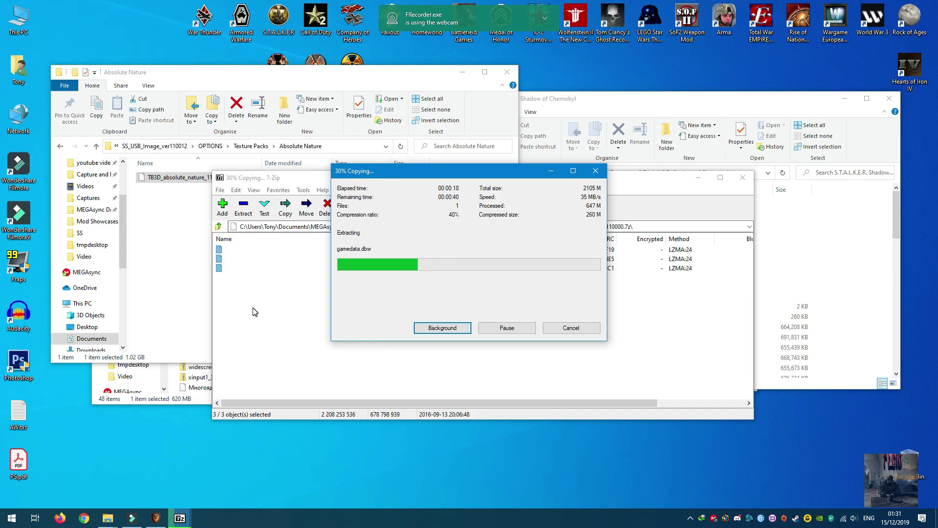
mouse_move(180, 518)
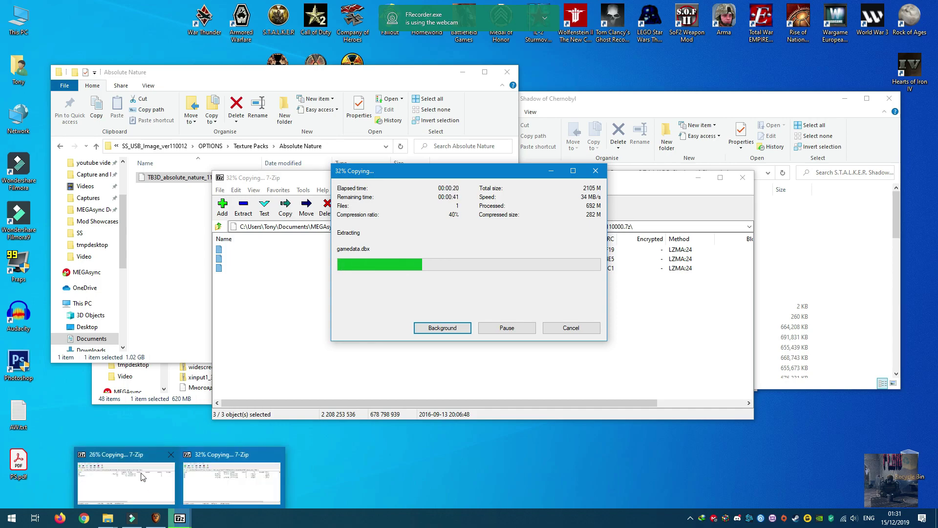
click(135, 457)
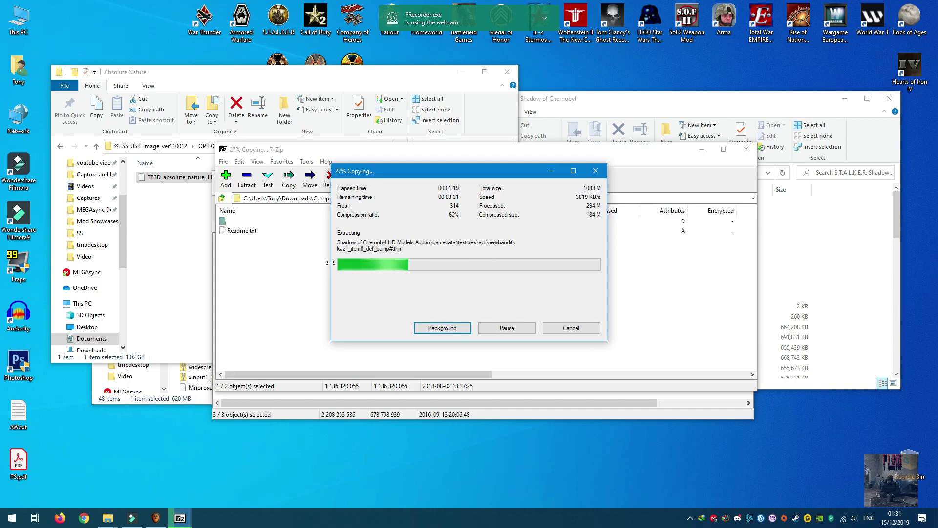
click(318, 415)
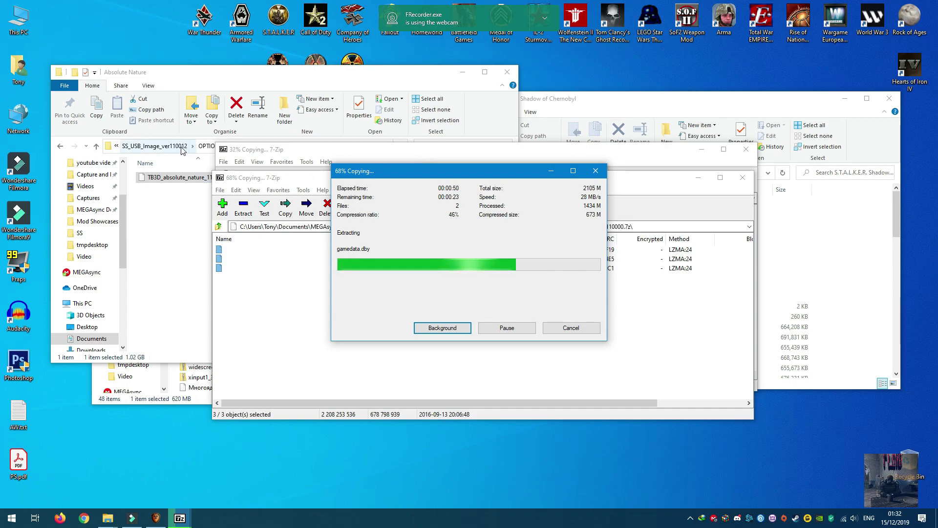
Open OPTIONS > Environment Plugins and inspect the Autumn_Land and Decayed_Land folders.
click(165, 146)
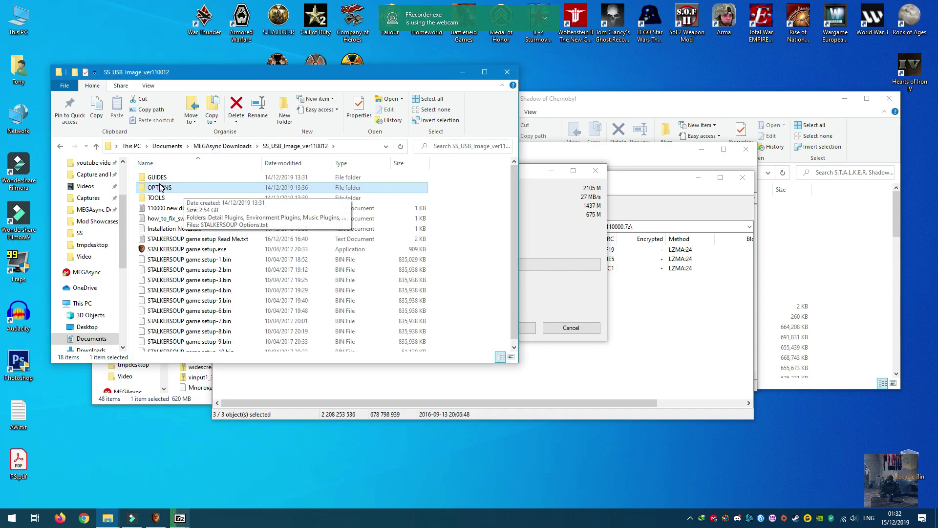
double_click(160, 187)
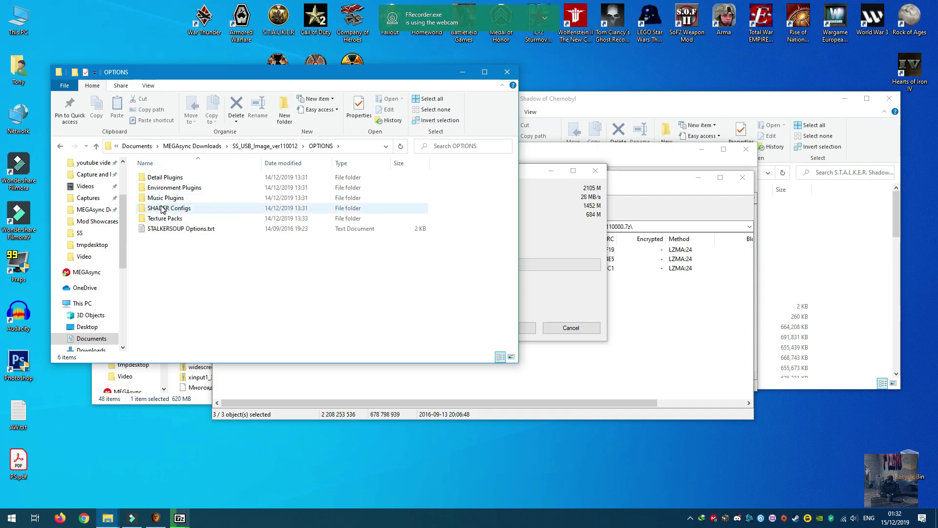
double_click(169, 188)
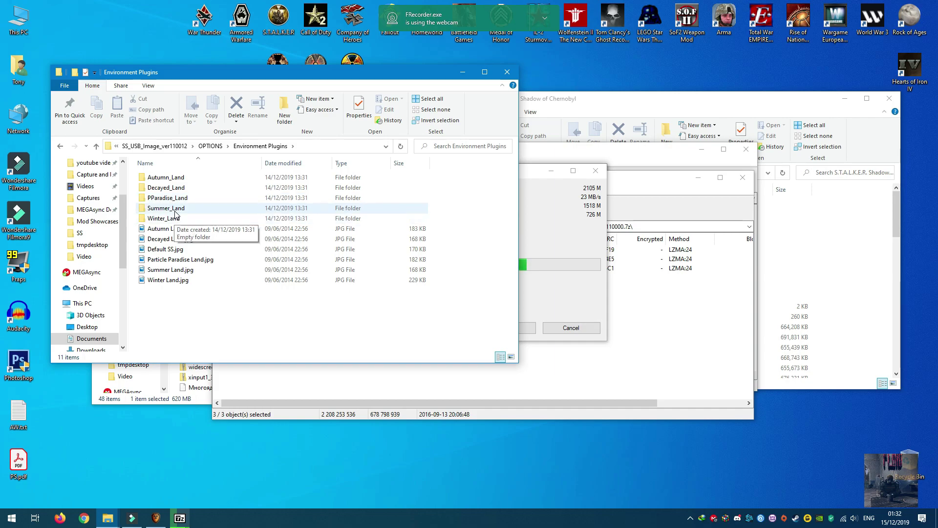
double_click(176, 177)
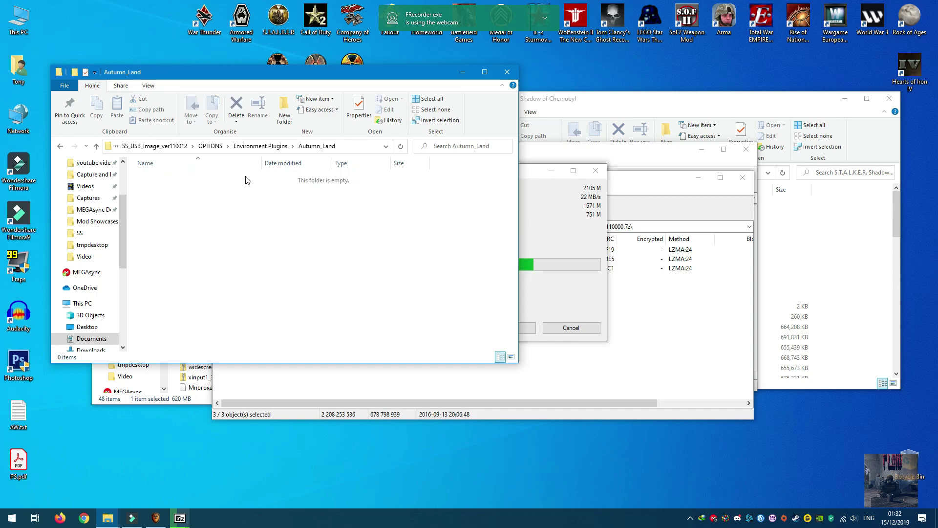
click(260, 146)
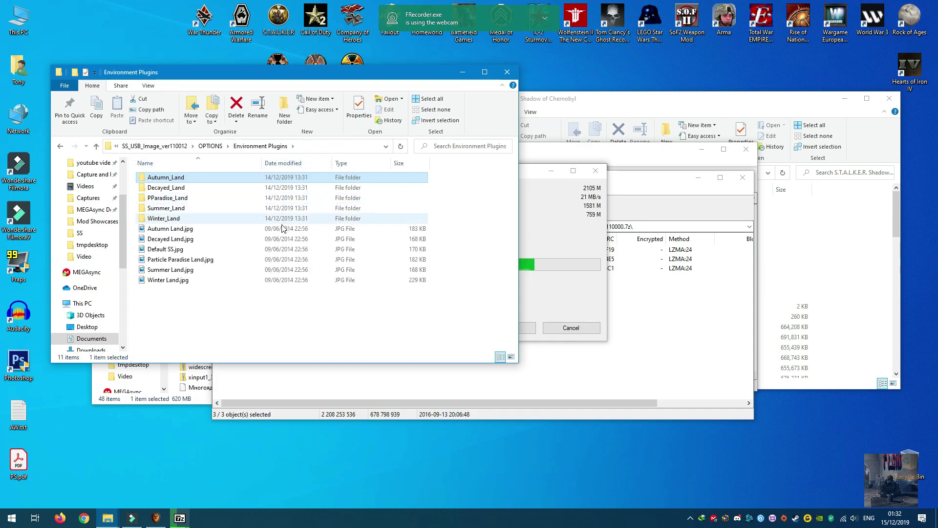
double_click(200, 187)
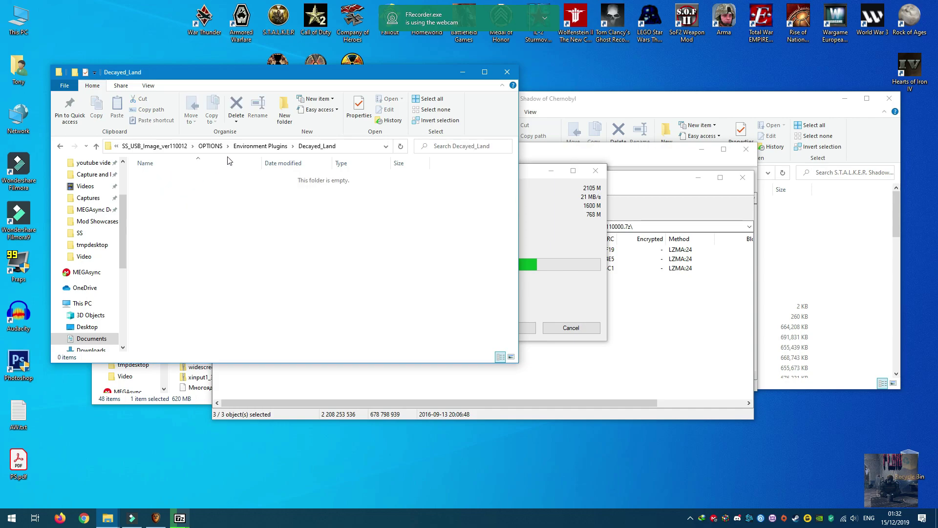
click(261, 146)
Inspect Winter_Land, return to OPTIONS, and check the 7-Zip extraction progress.
click(165, 219)
double_click(165, 218)
click(267, 146)
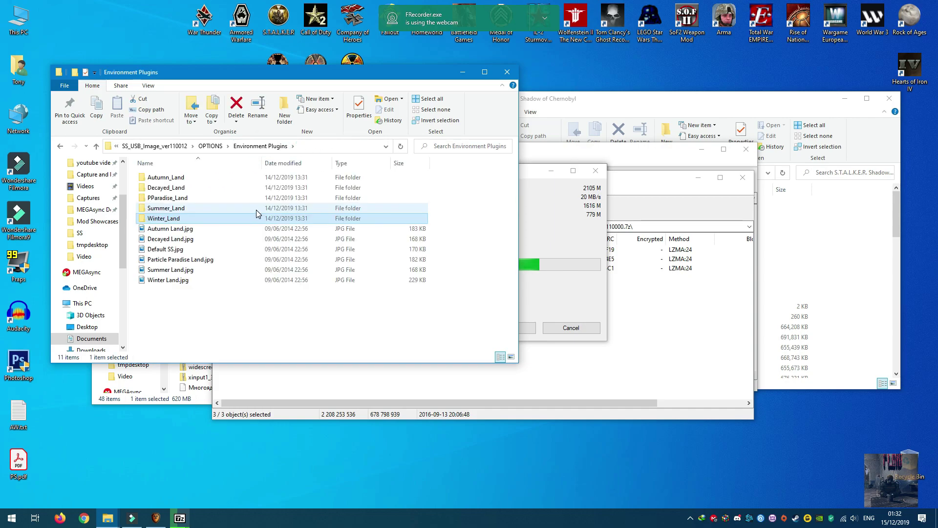
click(212, 146)
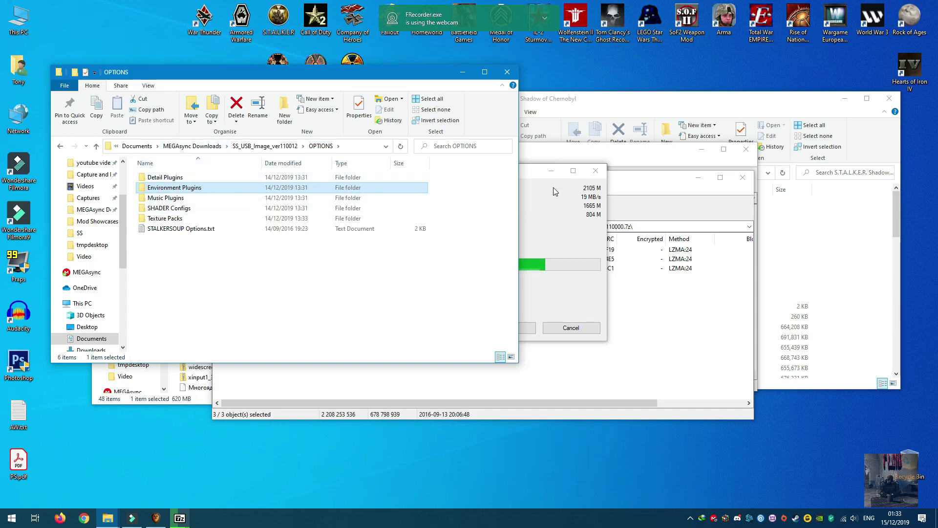
click(541, 182)
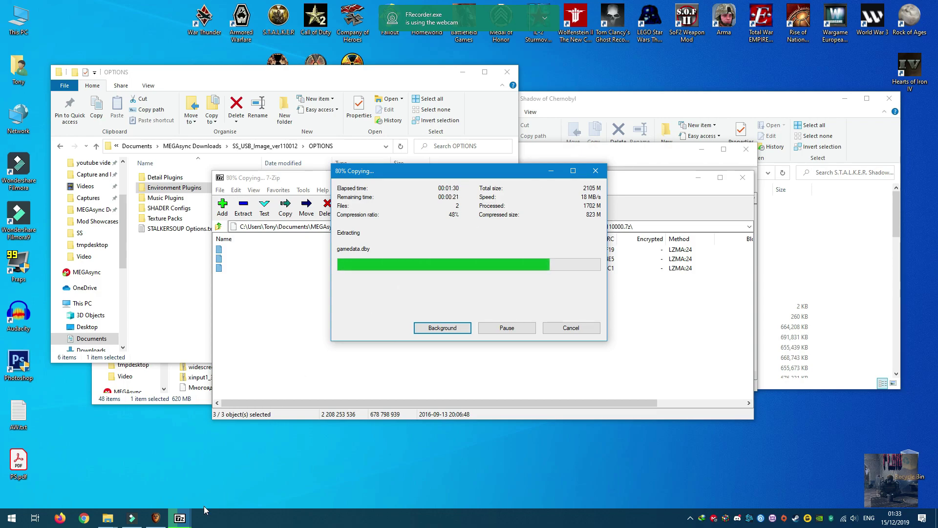
mouse_move(180, 518)
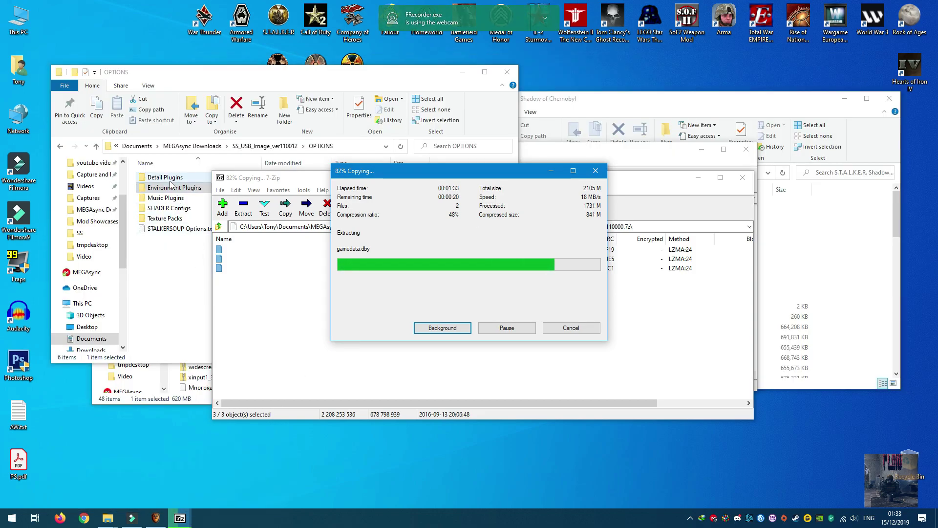
Browse Detail Plugins into TB3D_highres_asphalt, check 7-Zip's progress, then close that folder window.
double_click(178, 188)
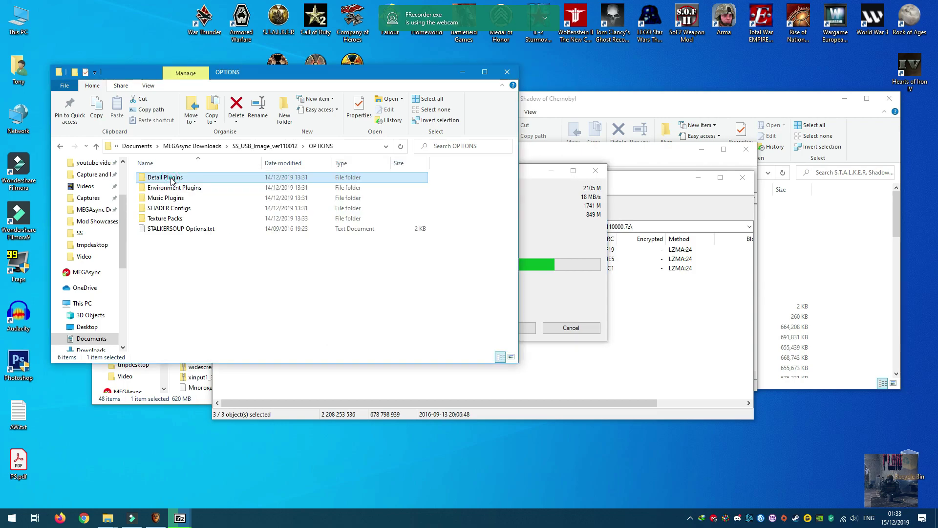
double_click(177, 193)
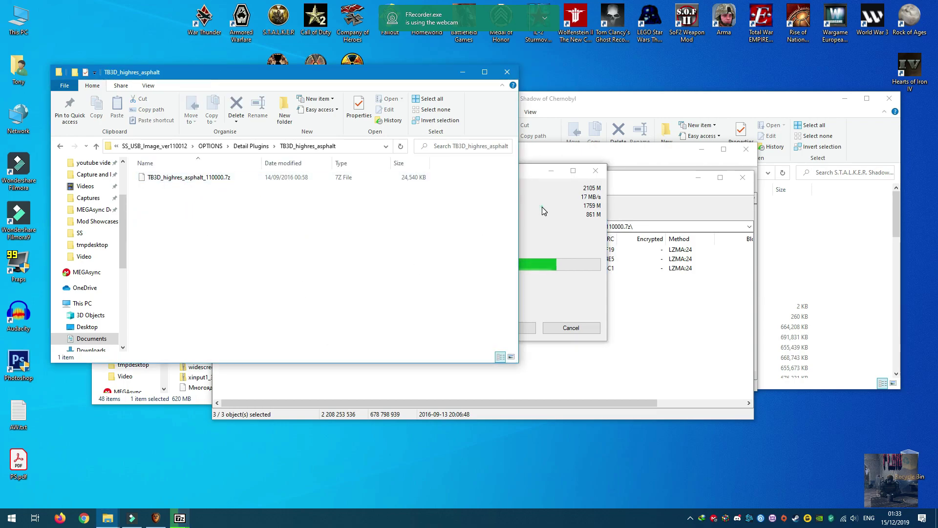
click(592, 206)
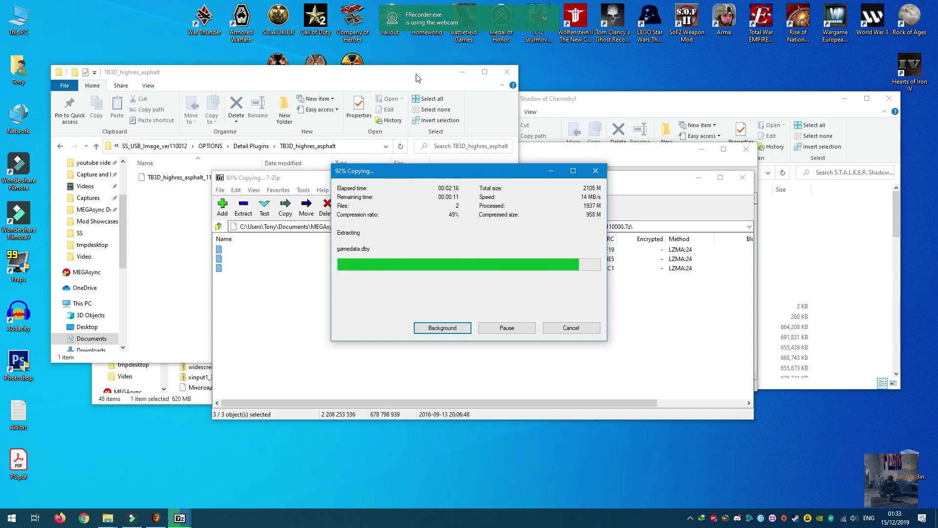
click(505, 73)
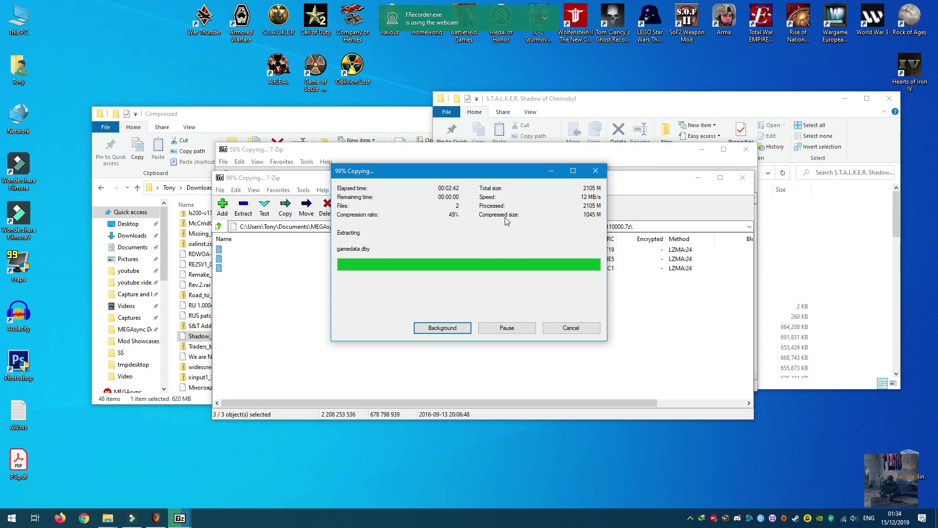
Close the finished TB3D archive window and launch STALKERSOUP.exe from the S.T.A.L.K.E.R. game folder.
click(741, 177)
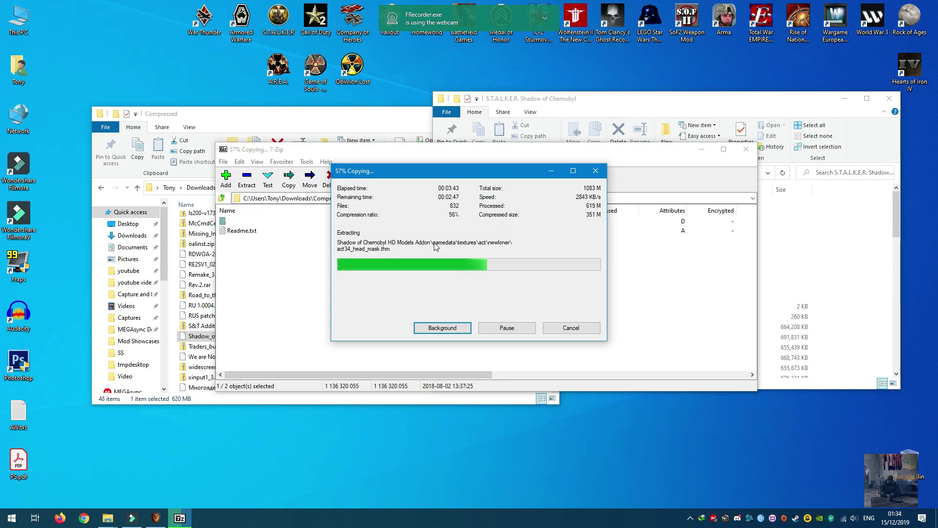
click(649, 113)
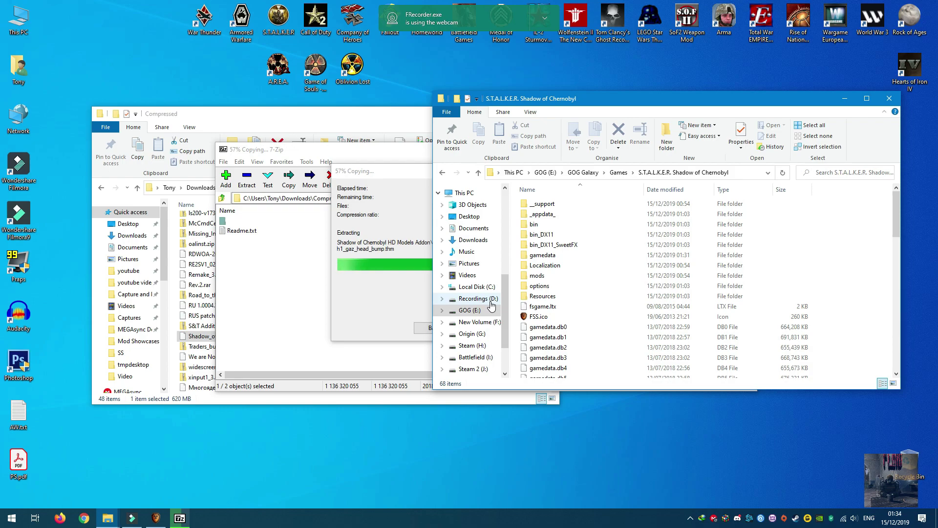
scroll(578, 299, down, 5)
scroll(578, 300, down, 5)
scroll(578, 300, down, 3)
scroll(578, 300, down, 4)
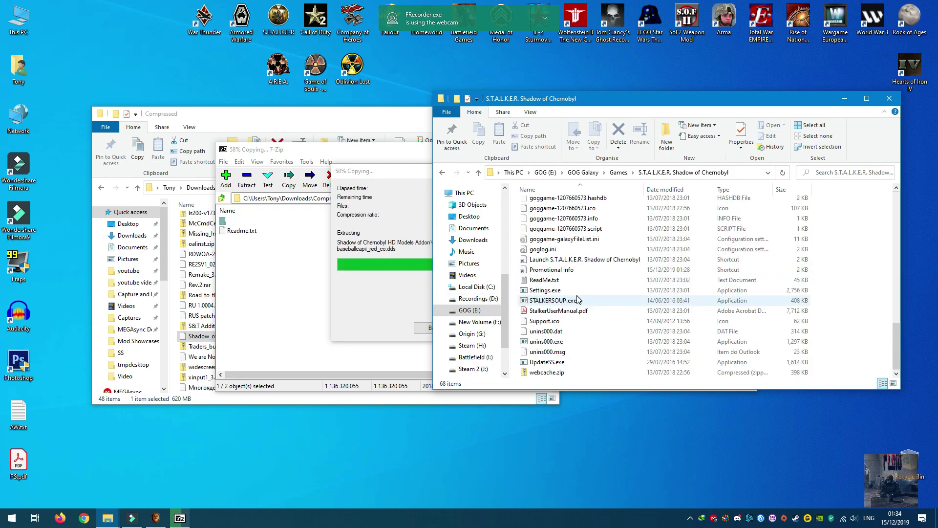
scroll(574, 312, up, 1)
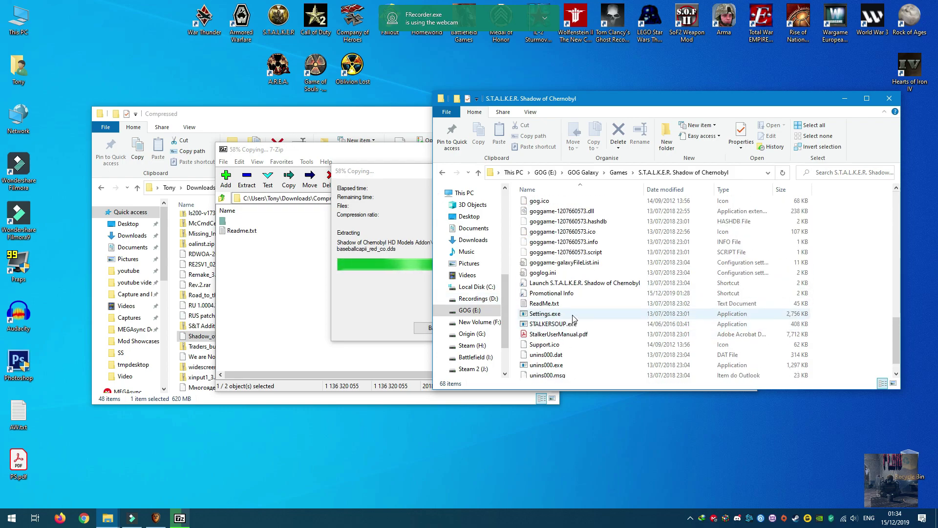
double_click(549, 325)
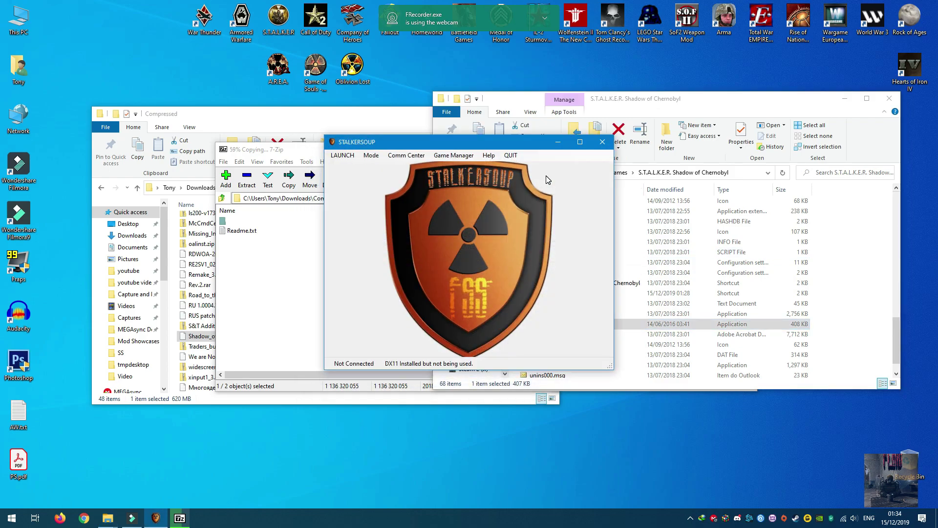
click(454, 155)
drag(458, 147, 304, 81)
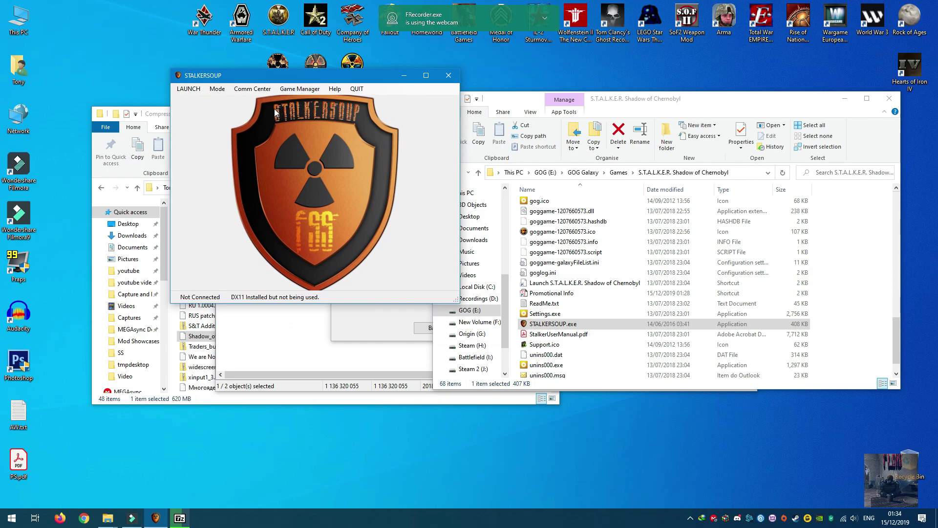
click(225, 93)
Arrange the 7-Zip progress and StalkerSoup launcher windows, then close the Compressed downloads folder.
click(356, 335)
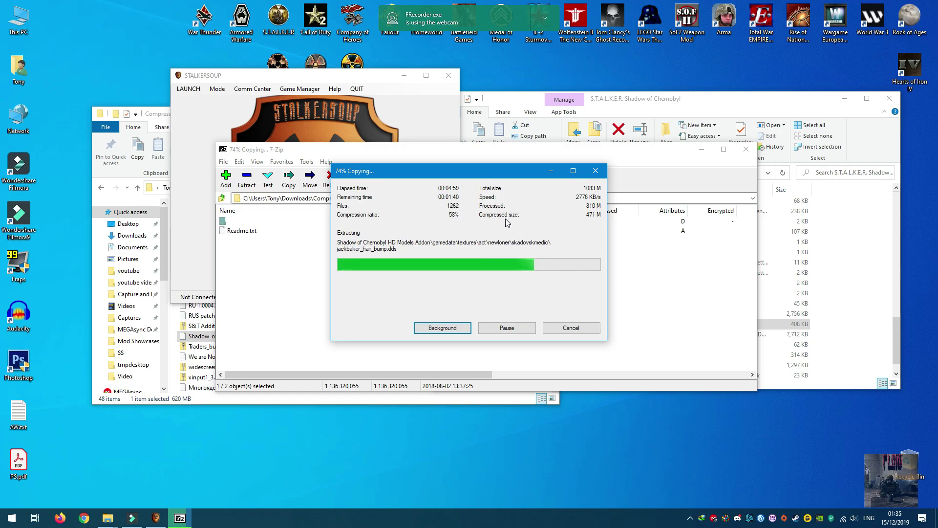
drag(369, 80, 563, 93)
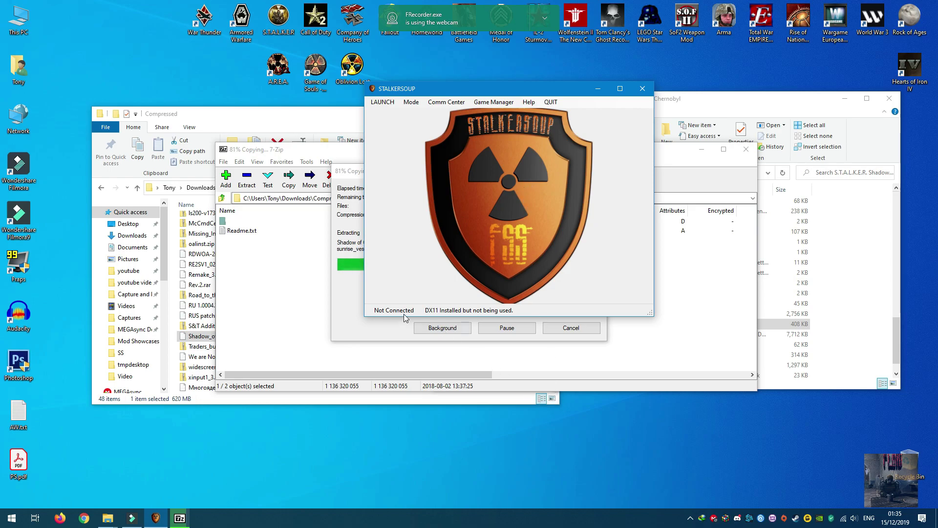
click(339, 171)
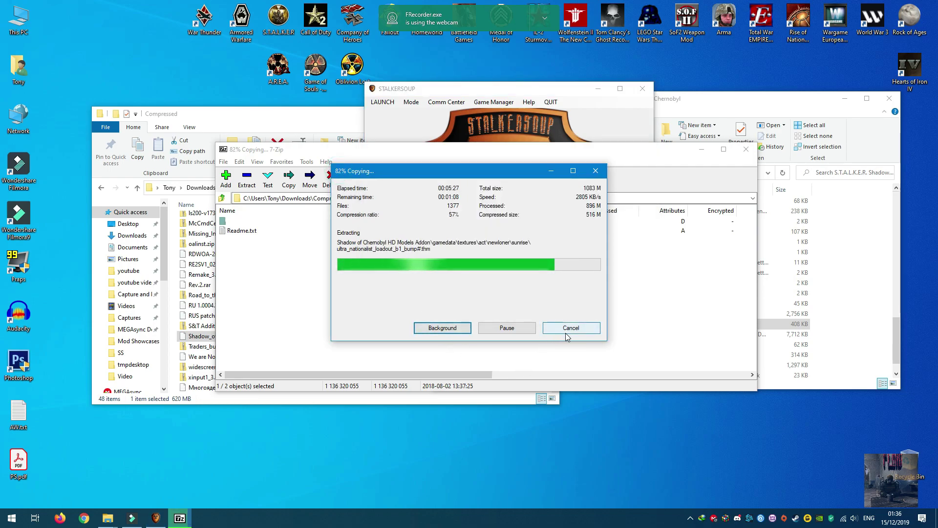
click(584, 96)
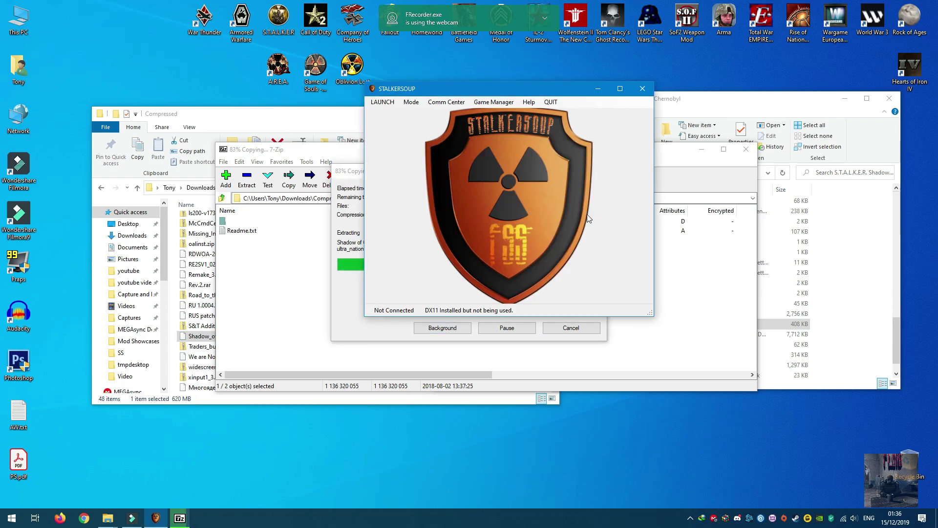
drag(342, 173, 298, 188)
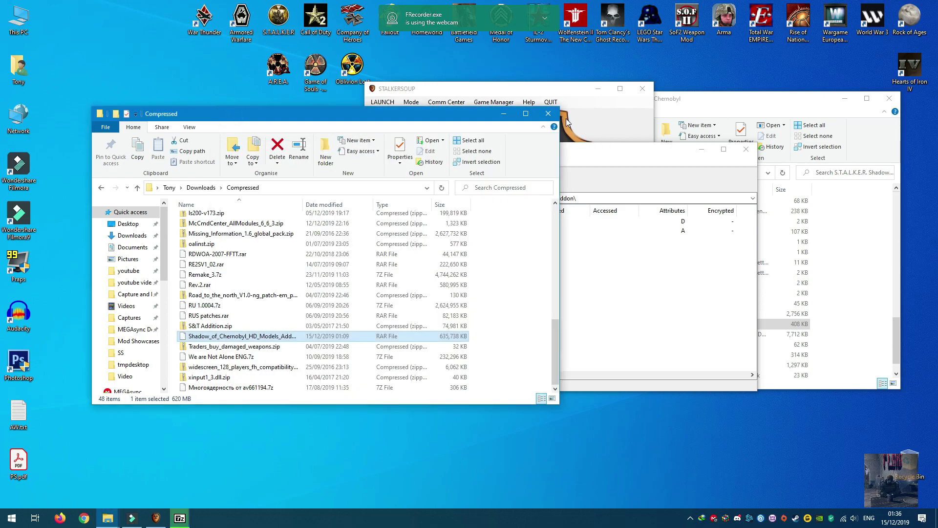
click(548, 113)
click(107, 519)
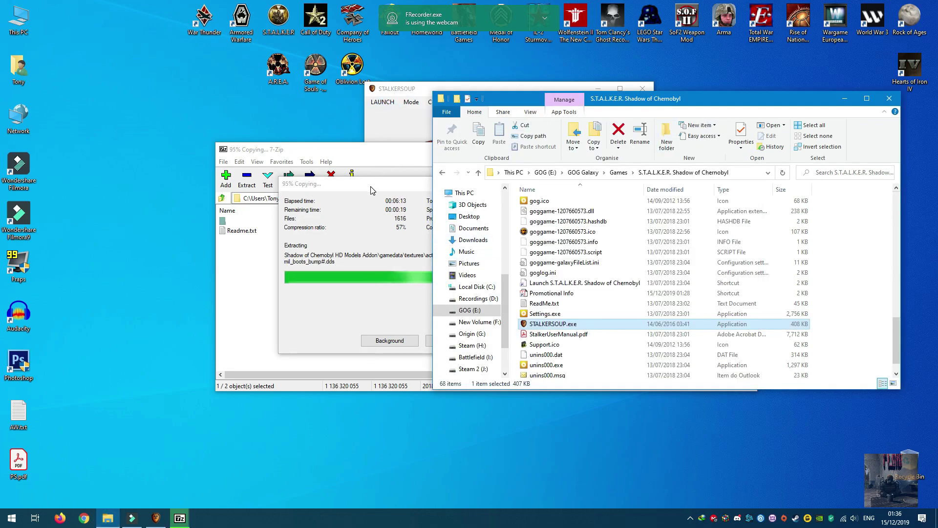
Close the S.T.A.L.K.E.R. folder, the StalkerSoup launcher and the finished HD models 7-Zip window.
click(889, 98)
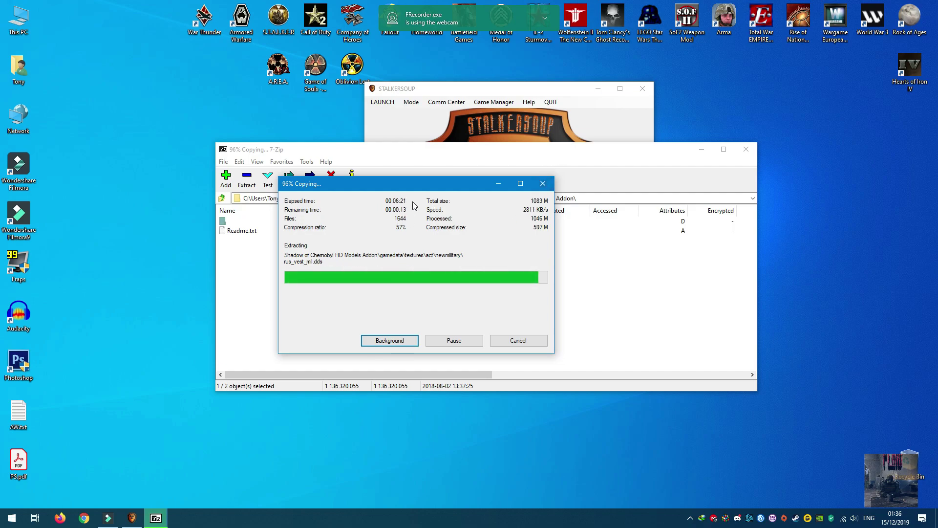
click(634, 128)
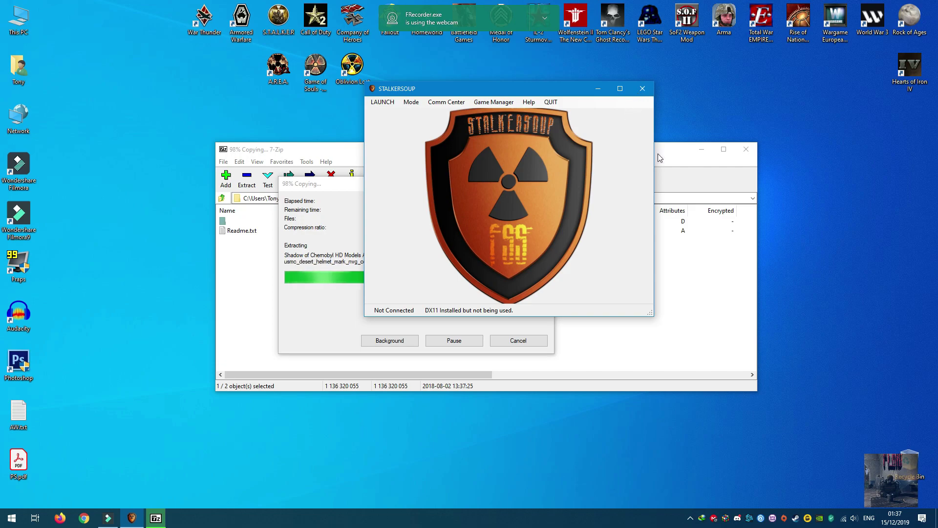
click(641, 88)
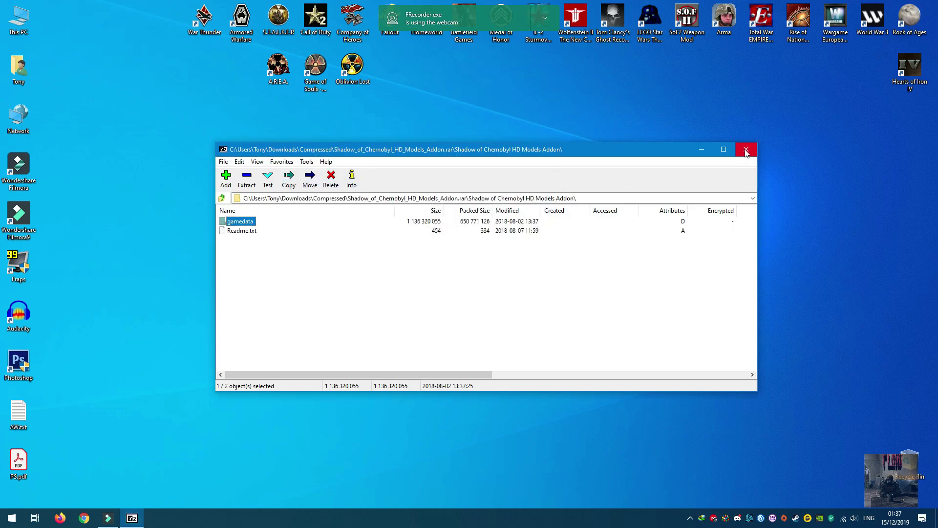
click(746, 149)
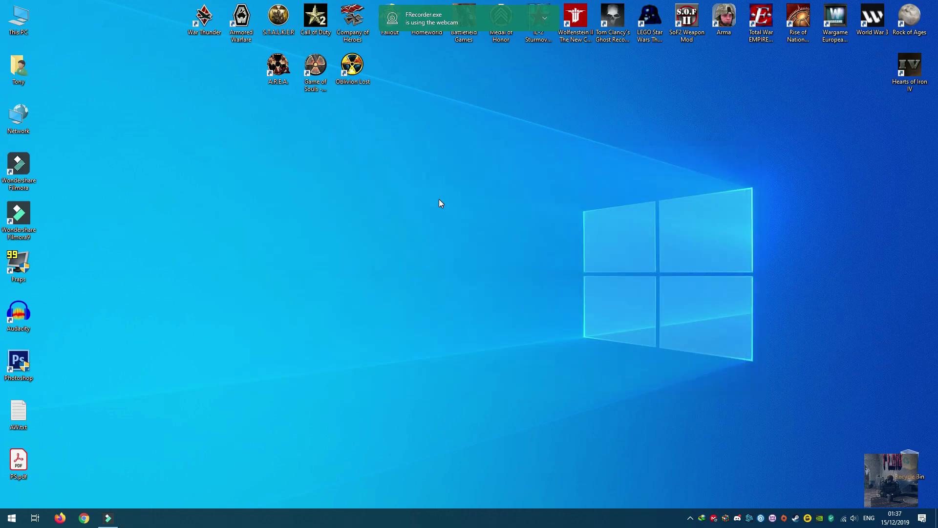